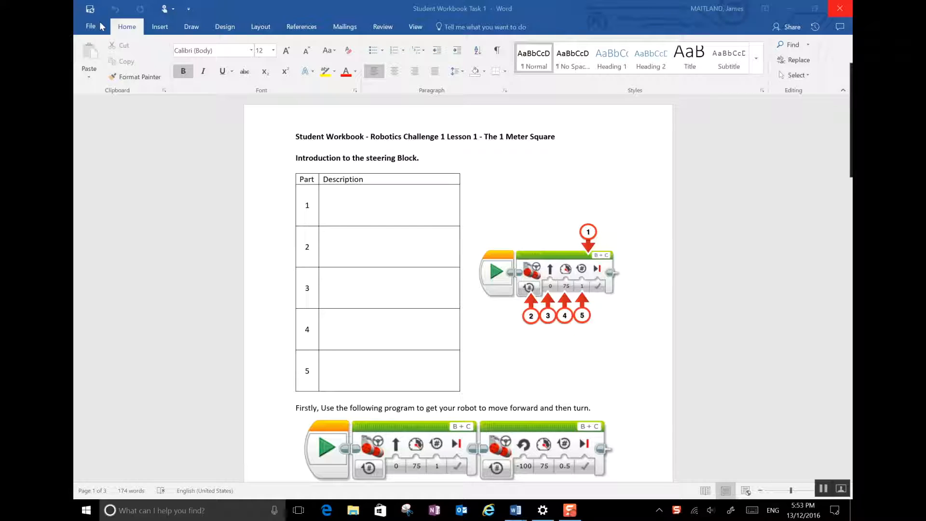
# Step: Scroll through the Word workbook document
pyautogui.click(391, 231)
pyautogui.scroll(-6, 391, 230)
pyautogui.scroll(-15, 391, 231)
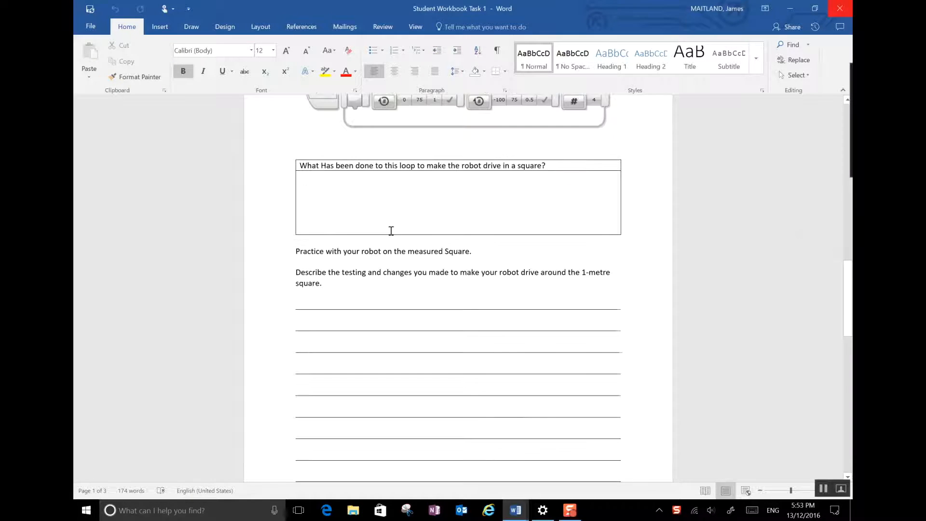
pyautogui.scroll(6, 391, 231)
pyautogui.scroll(15, 391, 230)
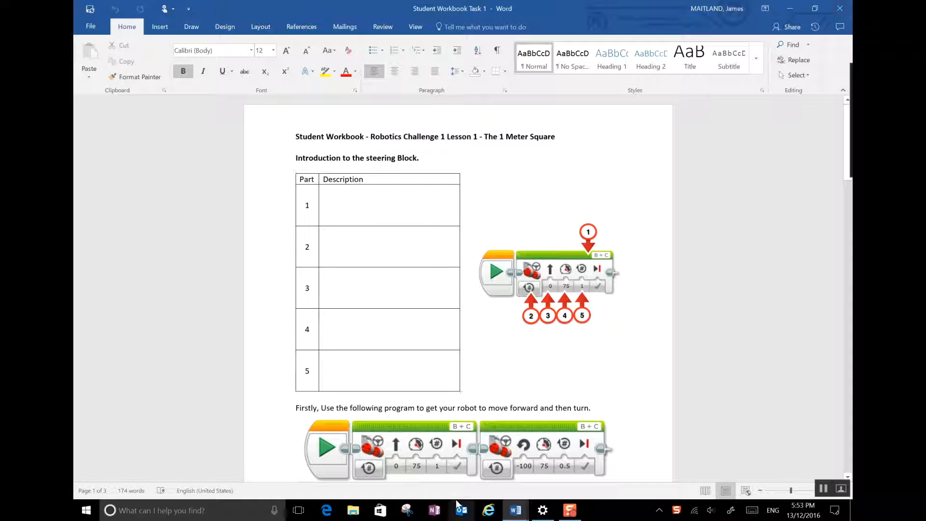
# Step: Search Windows for 'onenote' and launch OneNote 2016 from the results
pyautogui.click(155, 515)
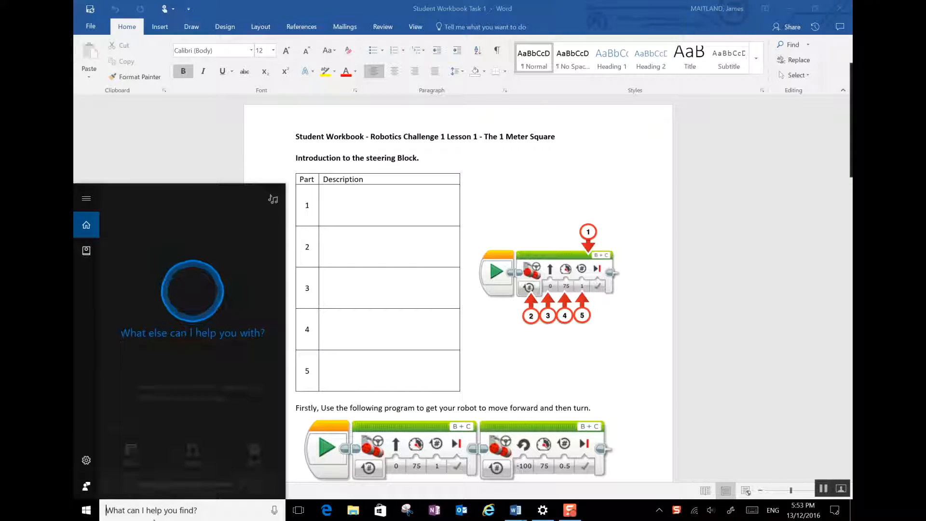
pyautogui.write('onenote')
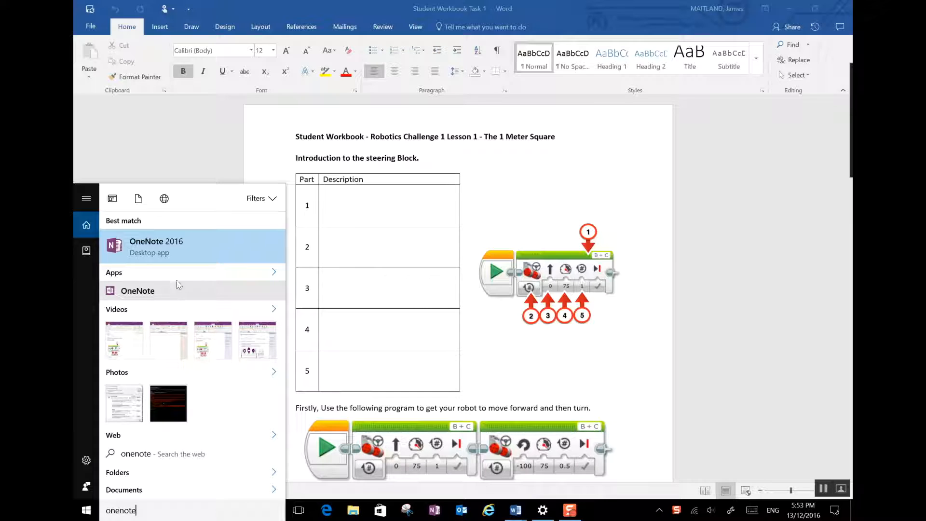
pyautogui.rightClick(176, 246)
pyautogui.press('Escape')
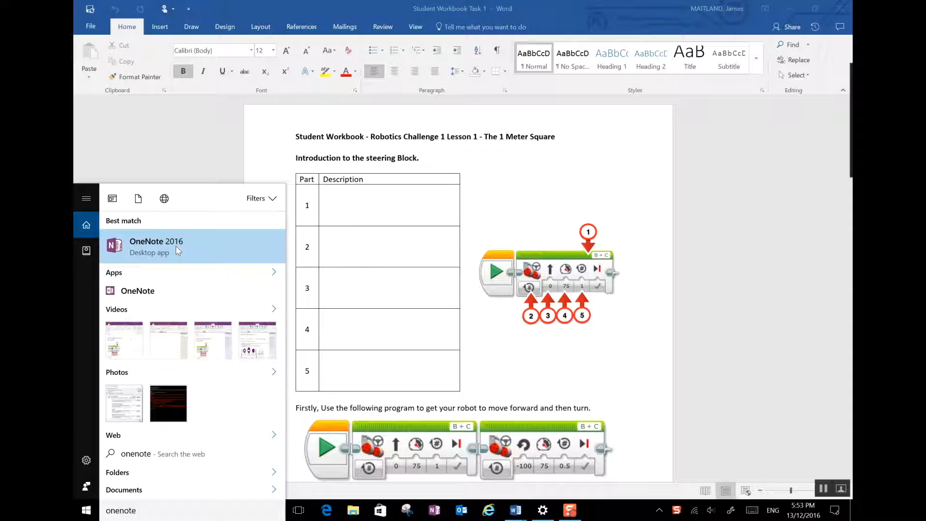
pyautogui.press('Escape')
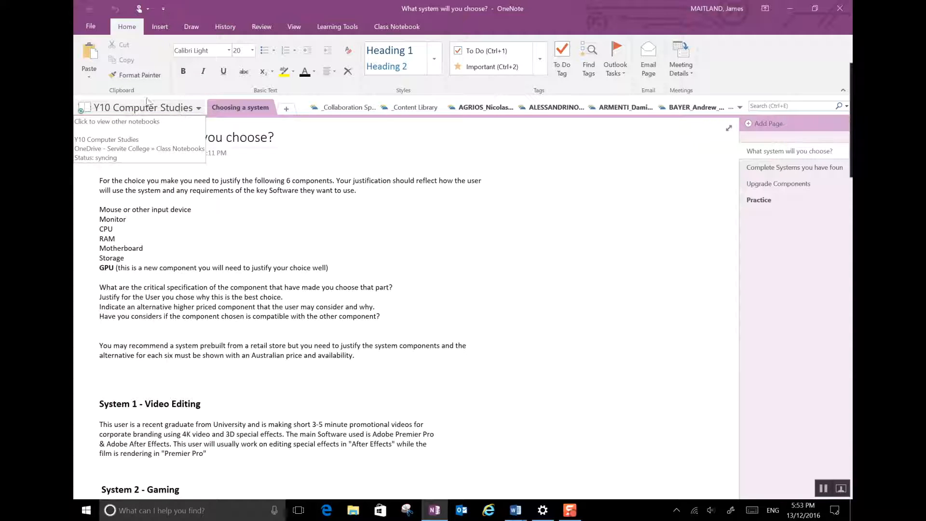
# Step: Start a new notebook in the recent folder on OneDrive - Servite College
pyautogui.click(91, 27)
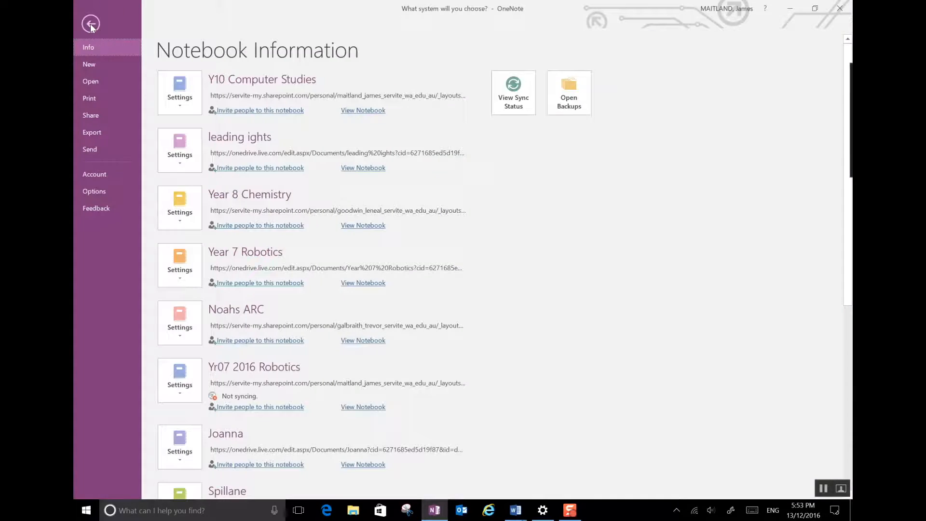
pyautogui.click(89, 64)
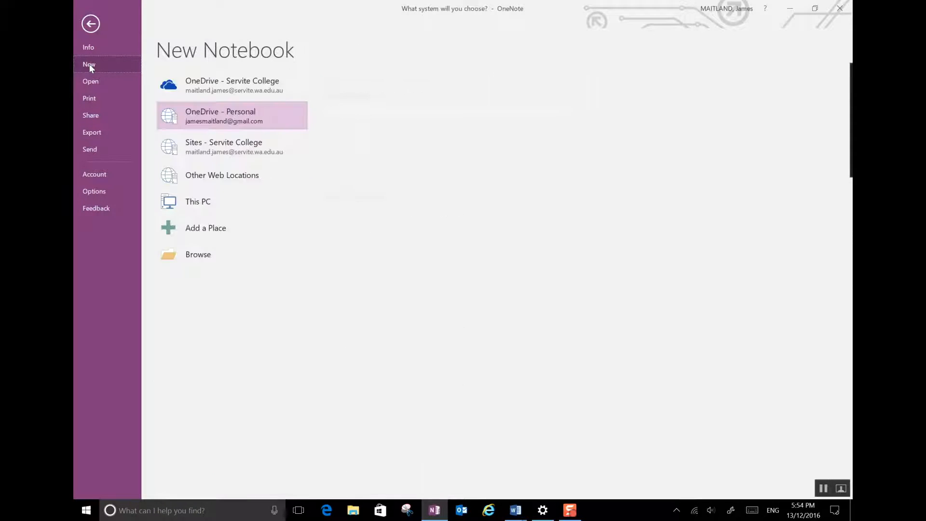
pyautogui.click(211, 92)
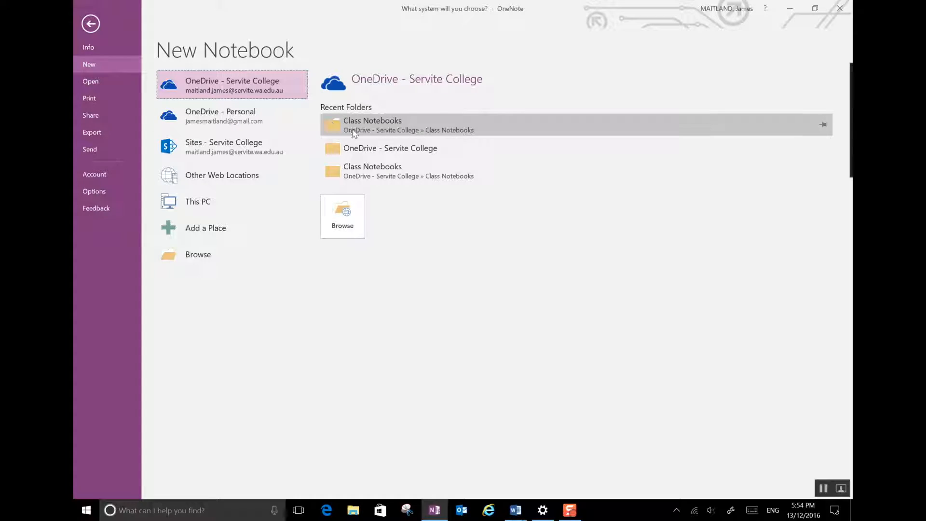
pyautogui.click(373, 149)
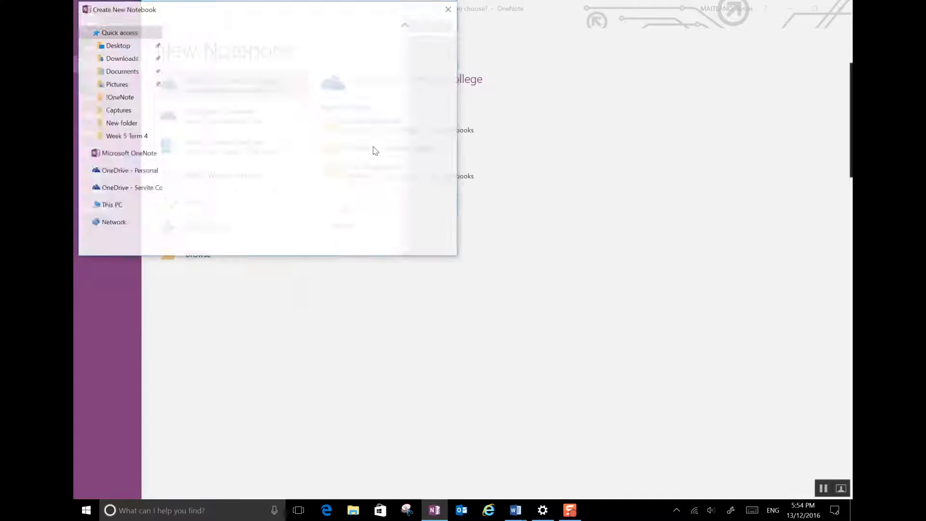
# Step: Name the notebook '17Y08 T Computer Studies Master' and create it
pyautogui.click(185, 202)
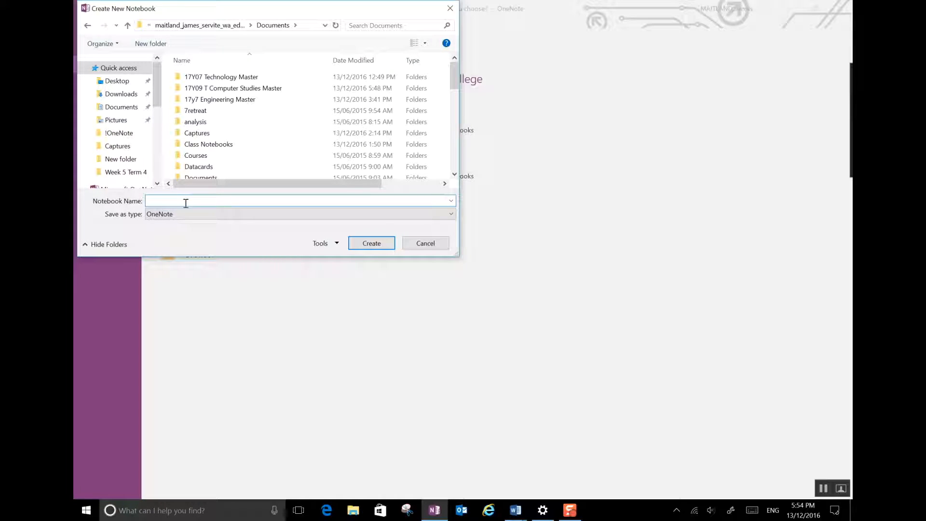
pyautogui.write('1')
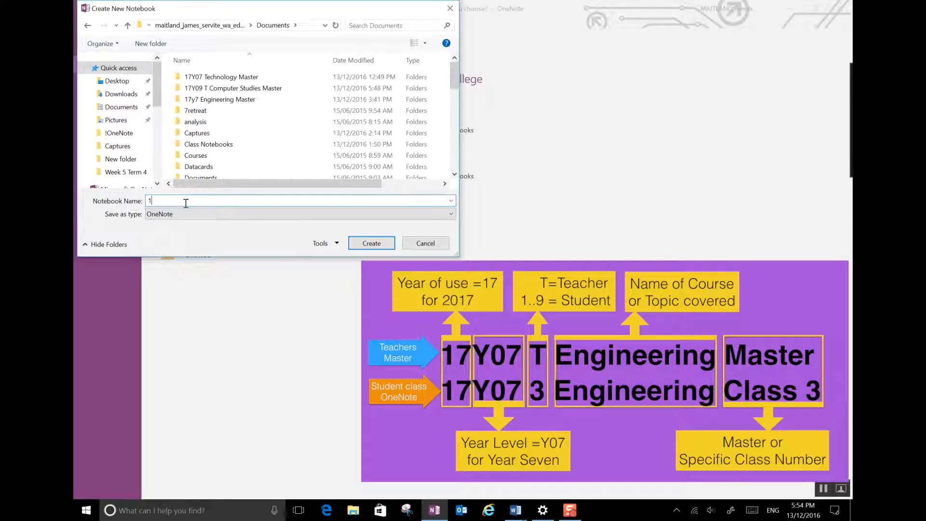
pyautogui.write('7')
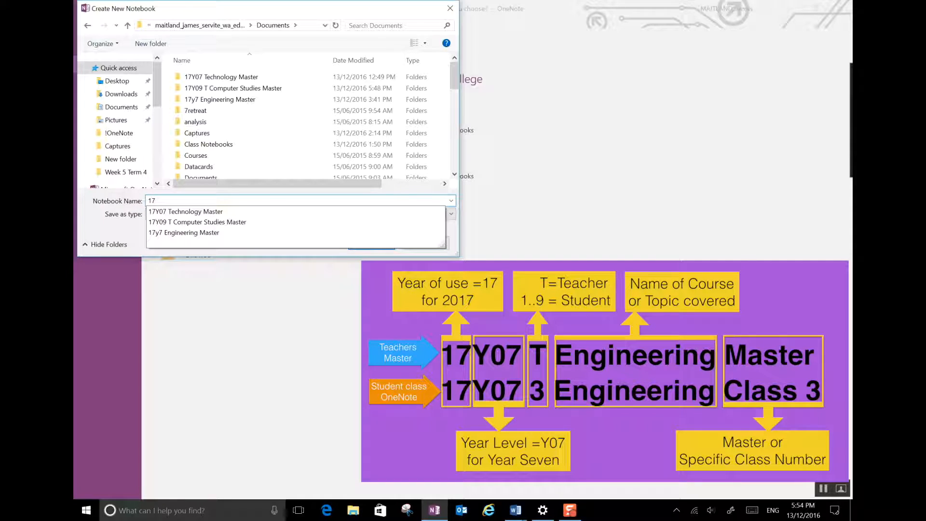
pyautogui.write('Y08')
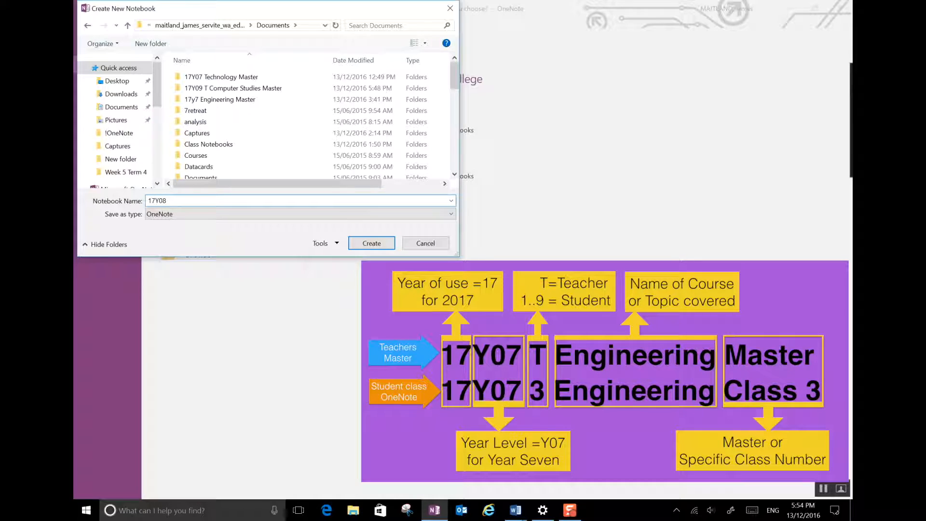
pyautogui.write(' T Co')
pyautogui.press('BackSpace')
pyautogui.press('BackSpace')
pyautogui.write('uter Studies Master')
pyautogui.click(174, 201)
pyautogui.click(382, 243)
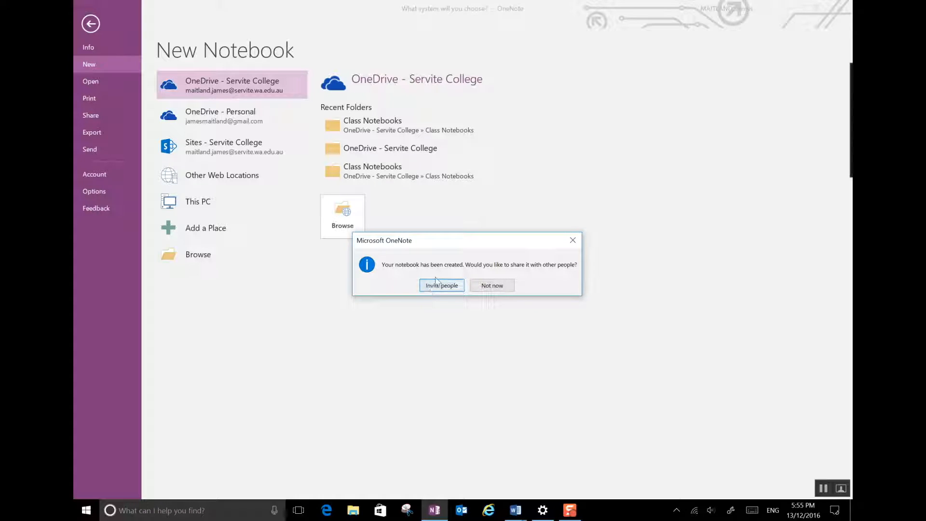
# Step: Decline sharing, rename the first section 'Activities' and title its page 'Task 1'
pyautogui.click(498, 288)
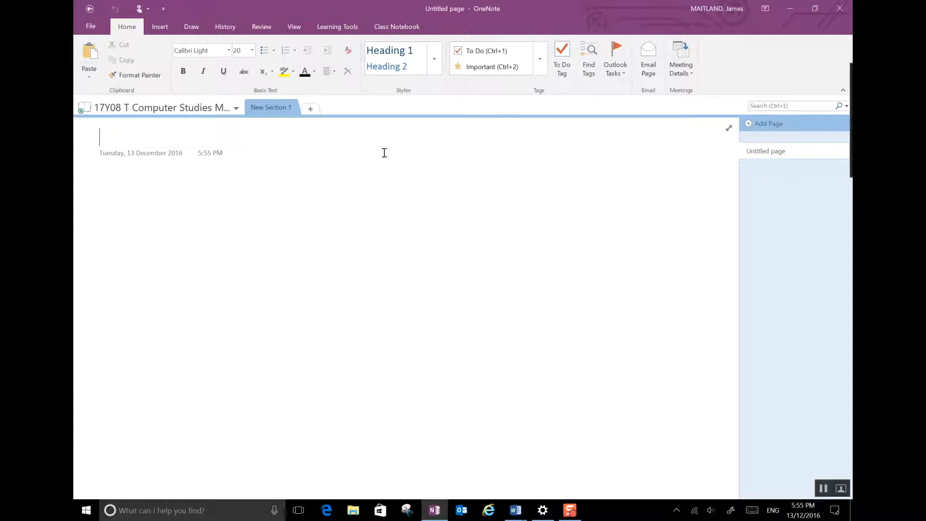
pyautogui.doubleClick(259, 108)
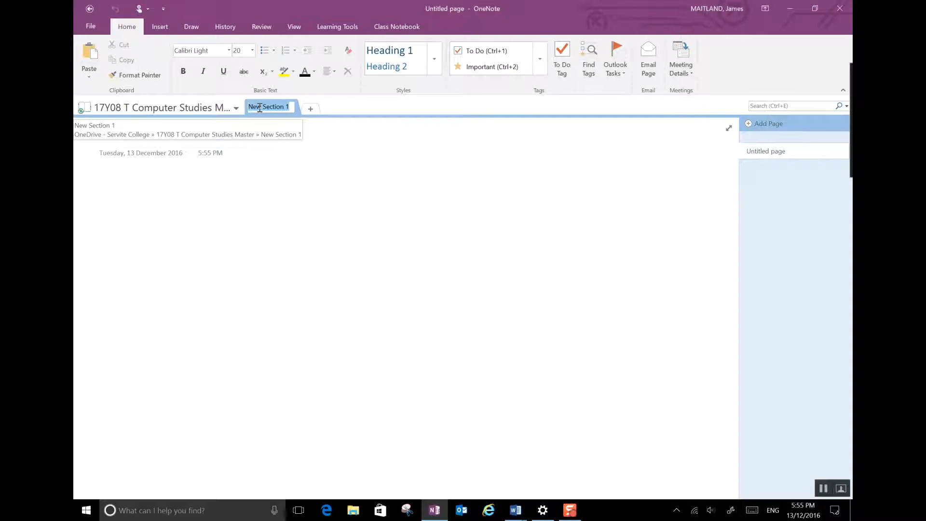
pyautogui.write('Activit')
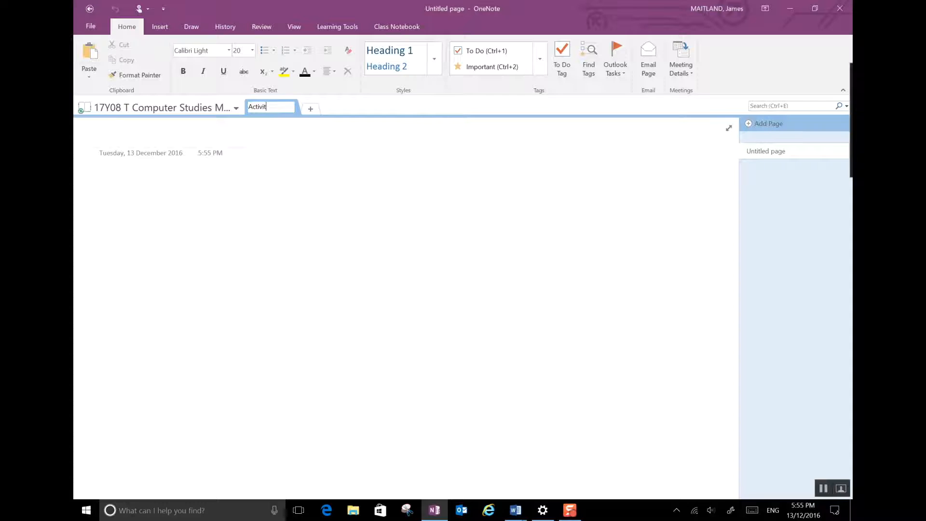
pyautogui.write('ies')
pyautogui.click(170, 139)
pyautogui.write('Task 1')
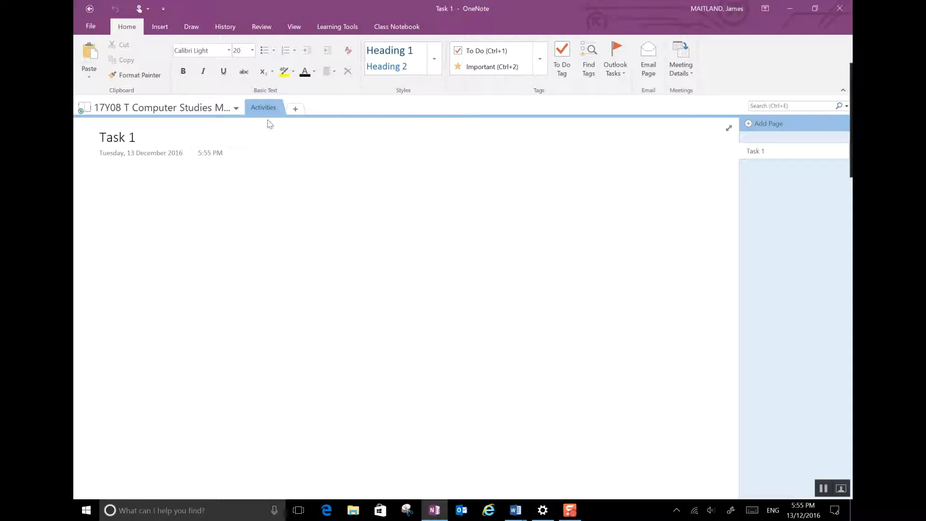
# Step: Add a second section holding pages titled 'test' and 'test 2'
pyautogui.click(295, 109)
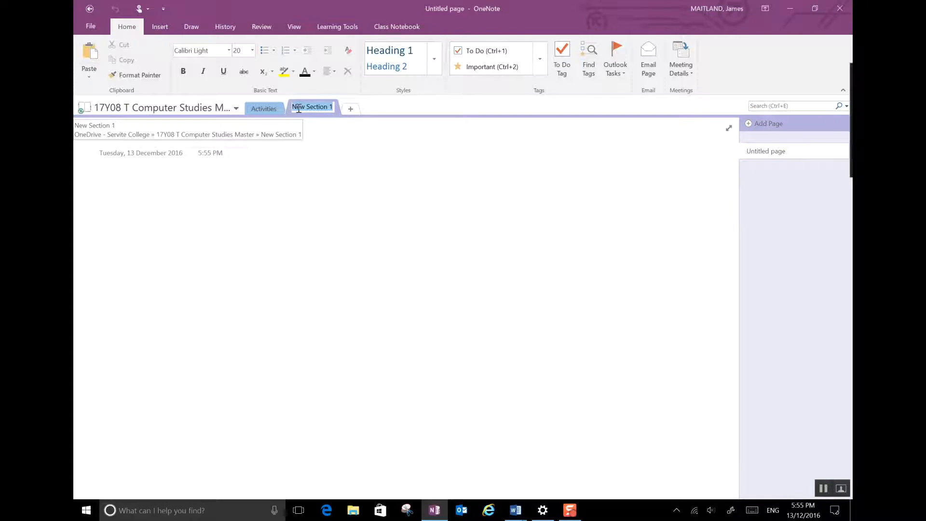
pyautogui.write('Notes')
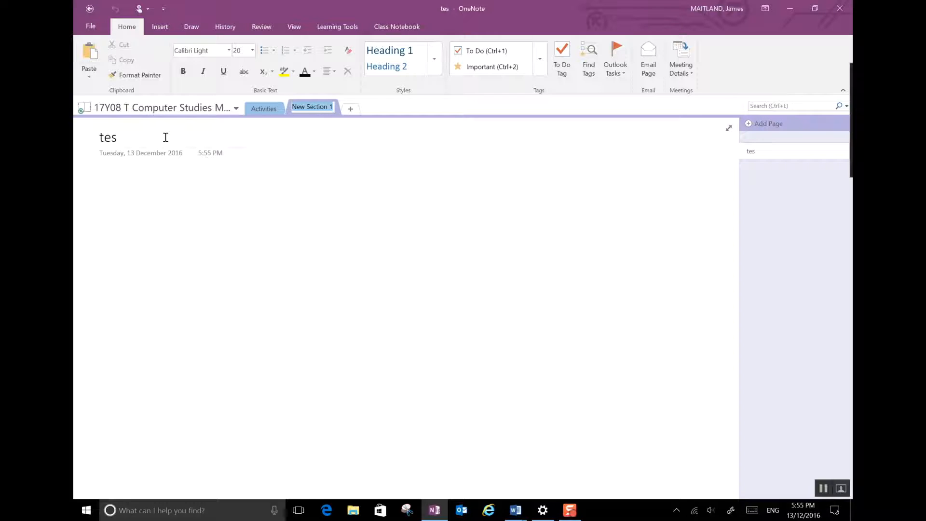
pyautogui.write('t')
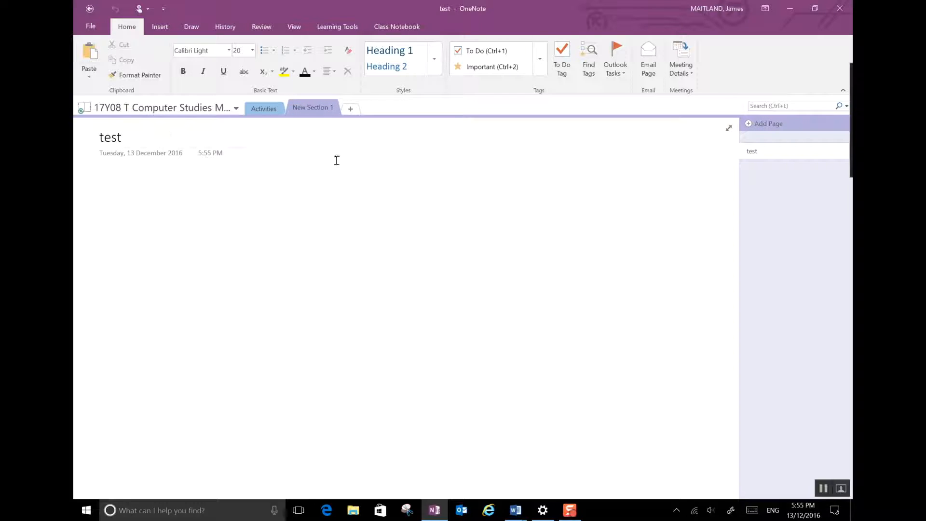
pyautogui.click(748, 125)
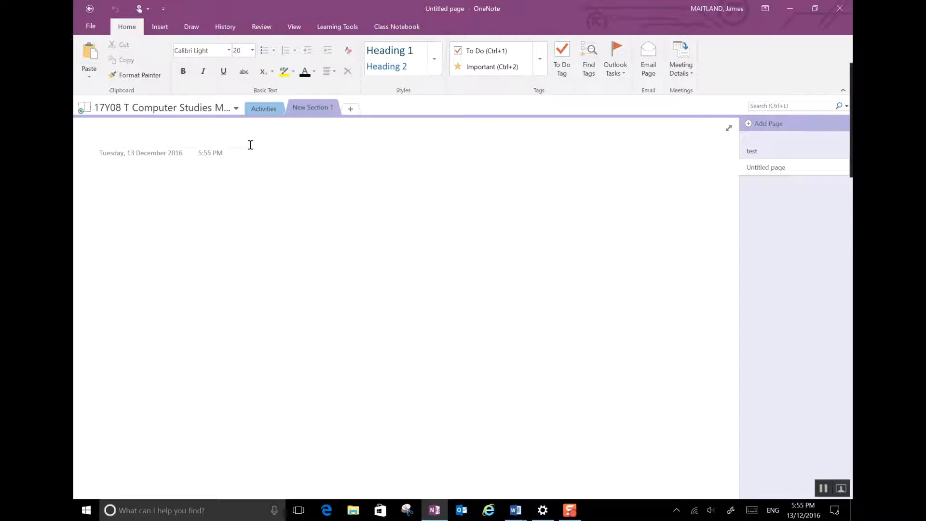
pyautogui.write('test 2')
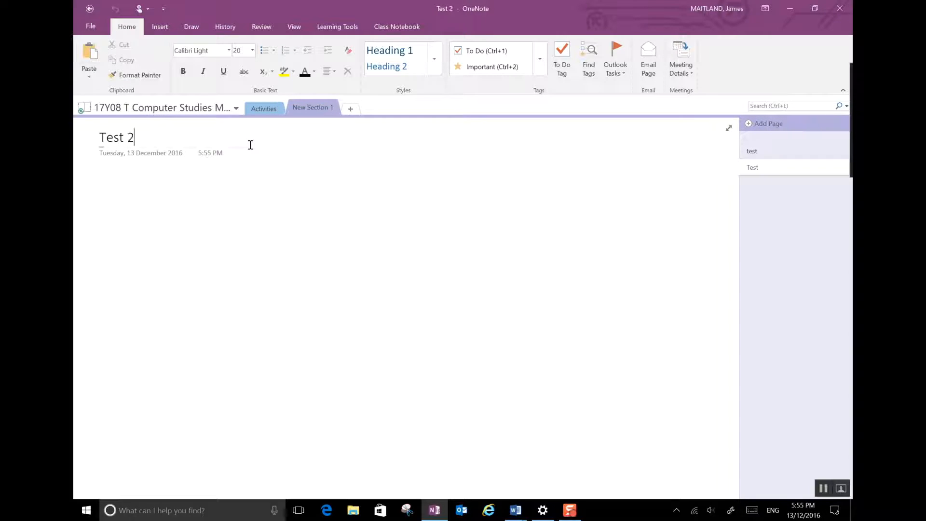
# Step: Rename the second section 'Test2' and retitle its first page 'Test 1'
pyautogui.doubleClick(318, 109)
pyautogui.write('Test2')
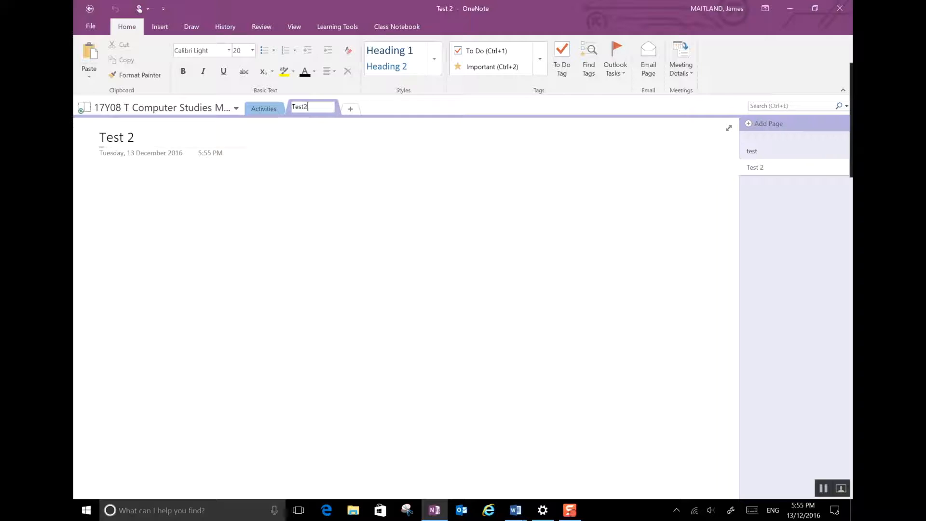
pyautogui.press('Return')
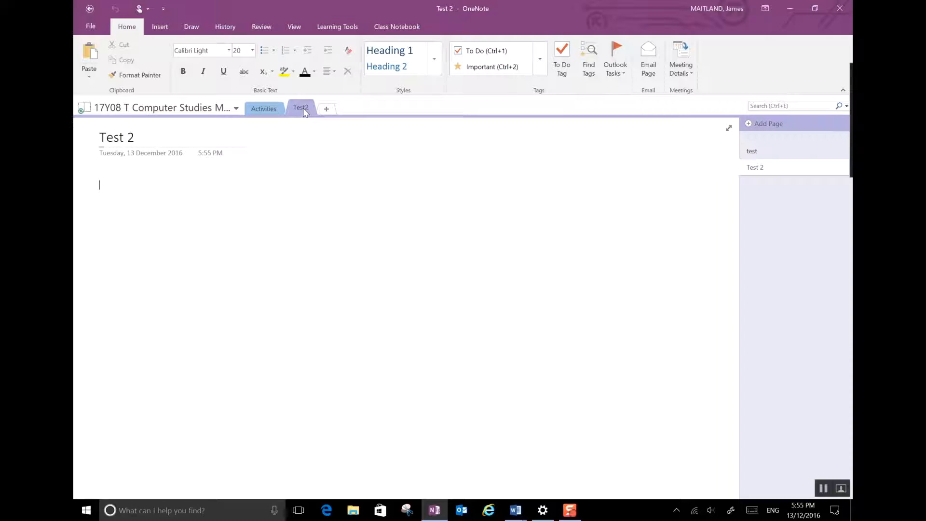
pyautogui.click(757, 150)
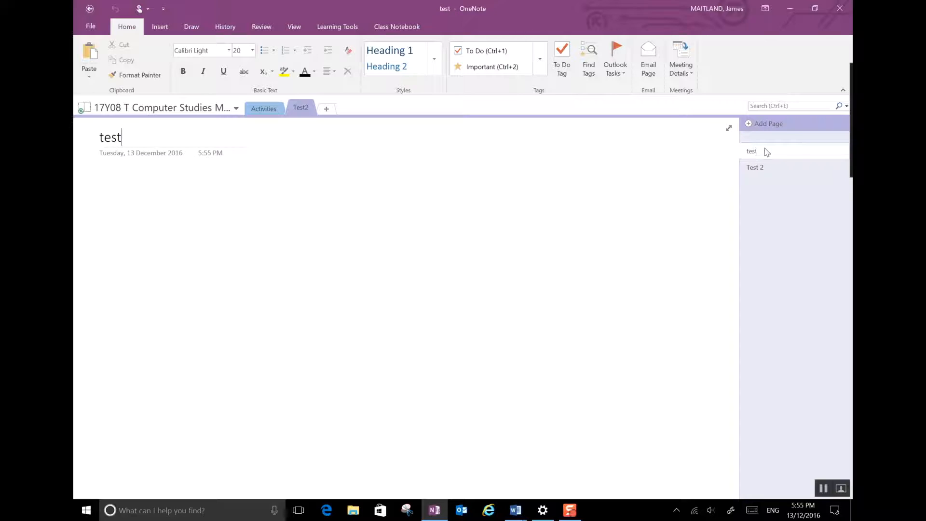
pyautogui.write('1')
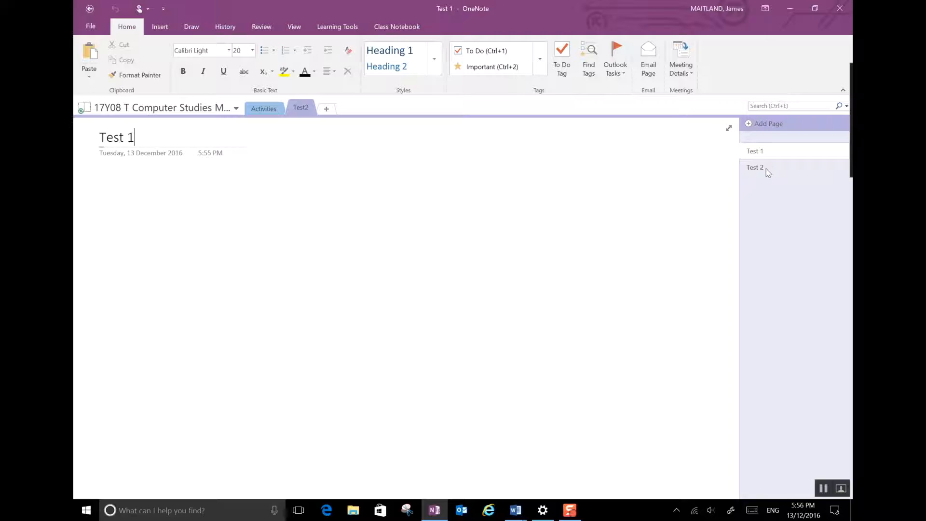
pyautogui.click(768, 172)
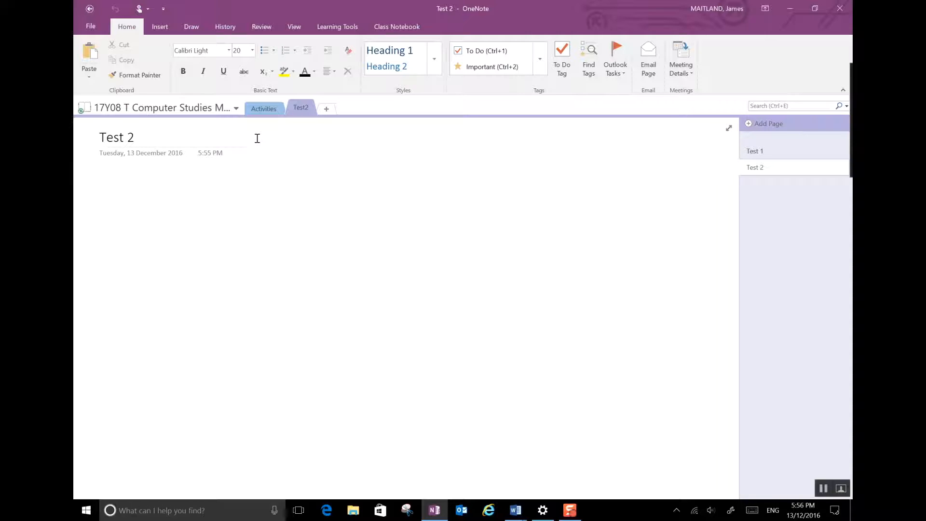
# Step: Add a 'Task 2' page to the Activities section, then return to Task 1
pyautogui.click(263, 109)
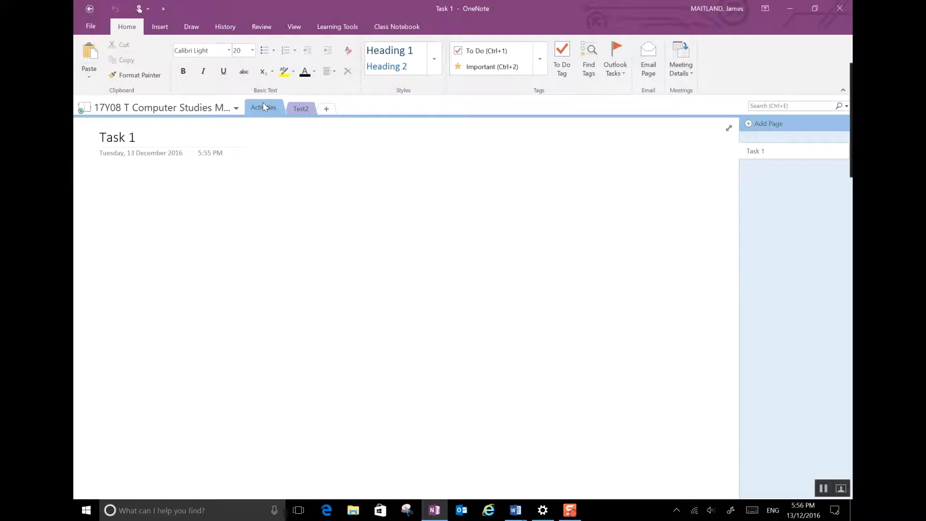
pyautogui.click(749, 126)
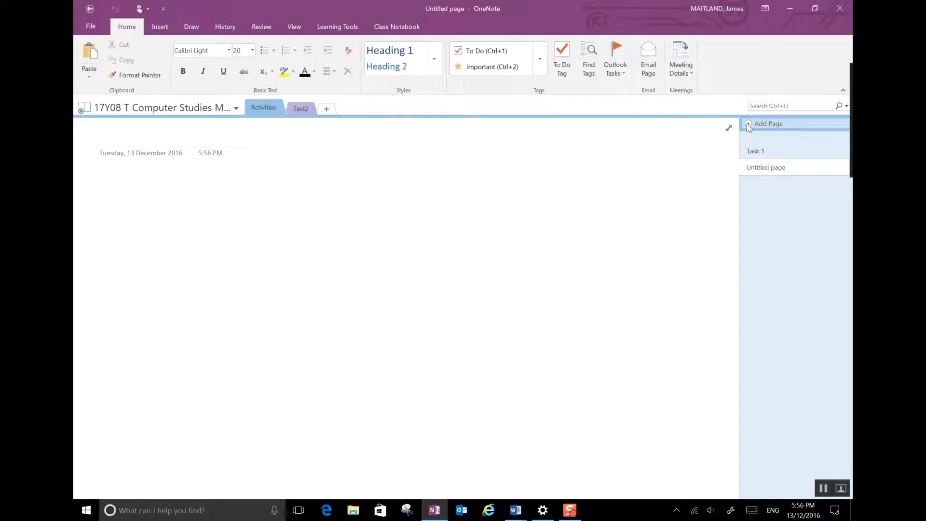
pyautogui.write('tASK')
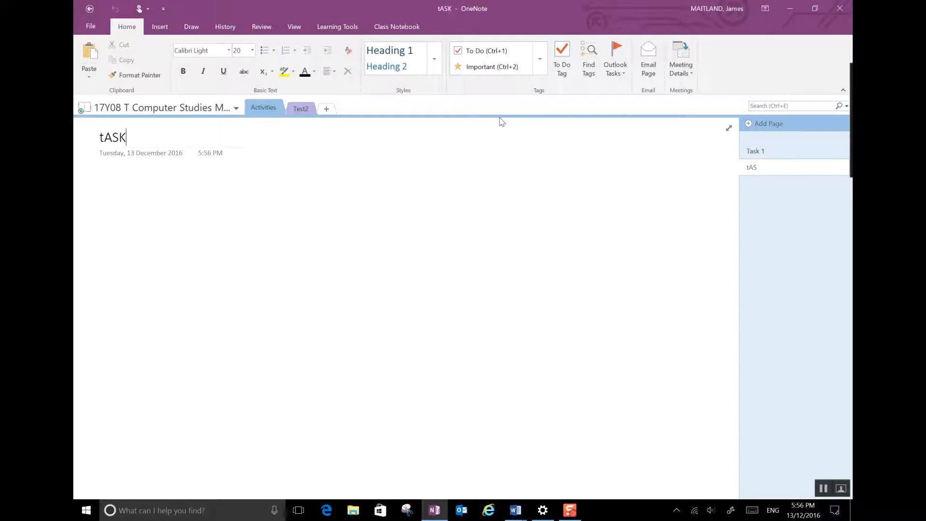
pyautogui.press('BackSpace')
pyautogui.press('BackSpace')
pyautogui.press('BackSpace')
pyautogui.press('BackSpace')
pyautogui.write('tASK 2')
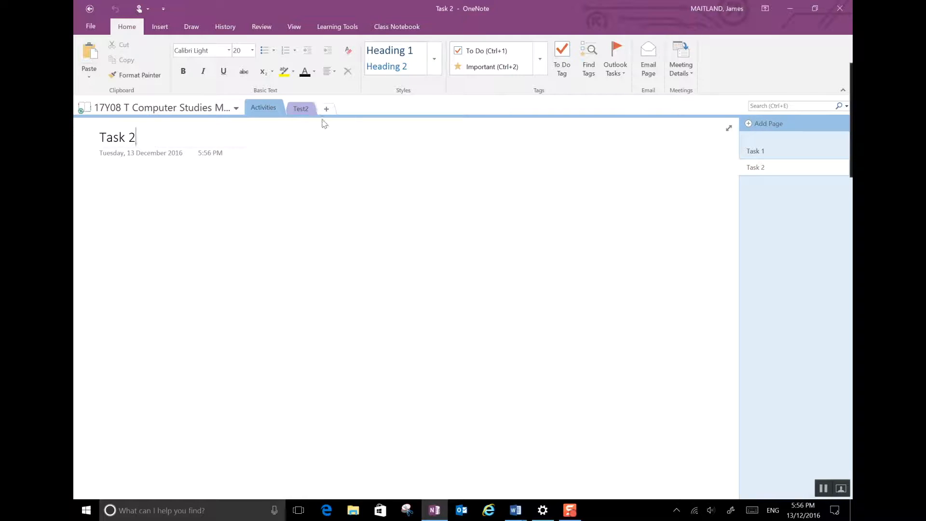
pyautogui.click(754, 154)
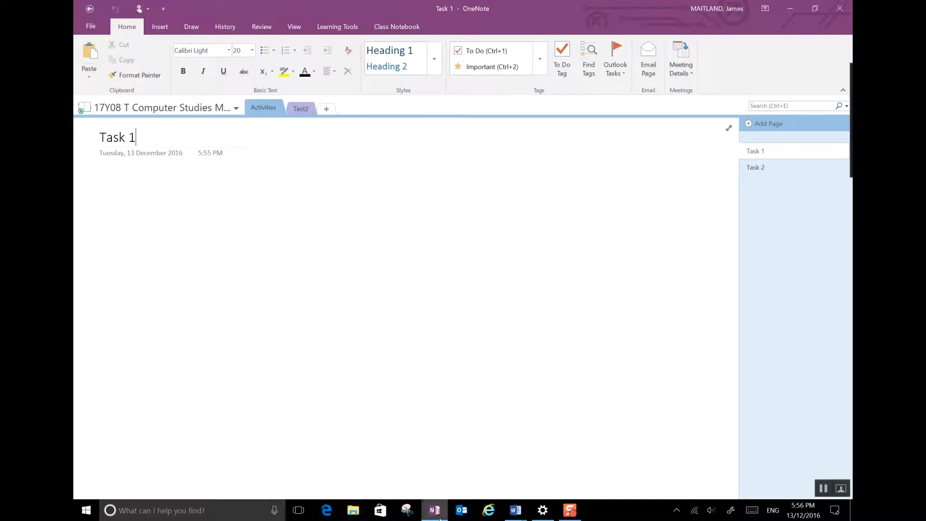
# Step: Paste the workbook title and steering block heading from Word into the Task 1 page body
pyautogui.moveTo(515, 511)
pyautogui.click(400, 456)
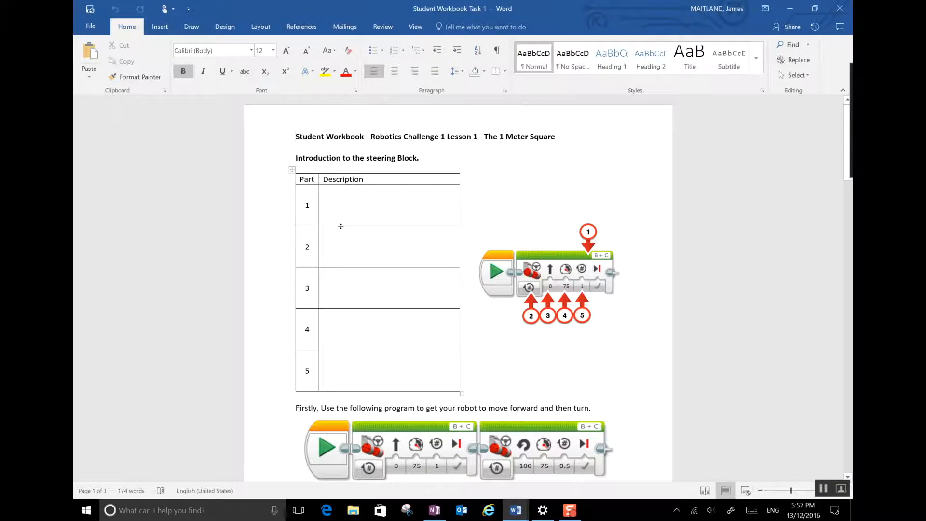
pyautogui.moveTo(291, 137); pyautogui.dragTo(444, 162)
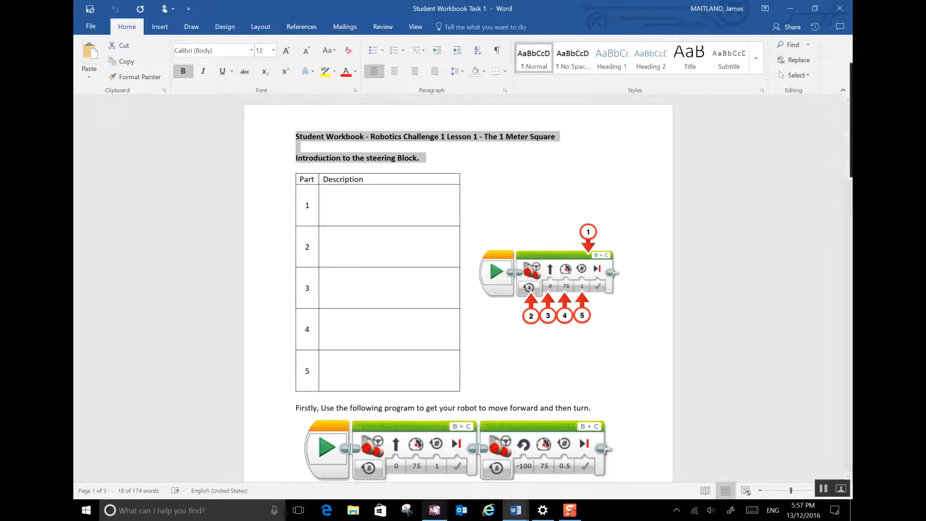
pyautogui.click(435, 512)
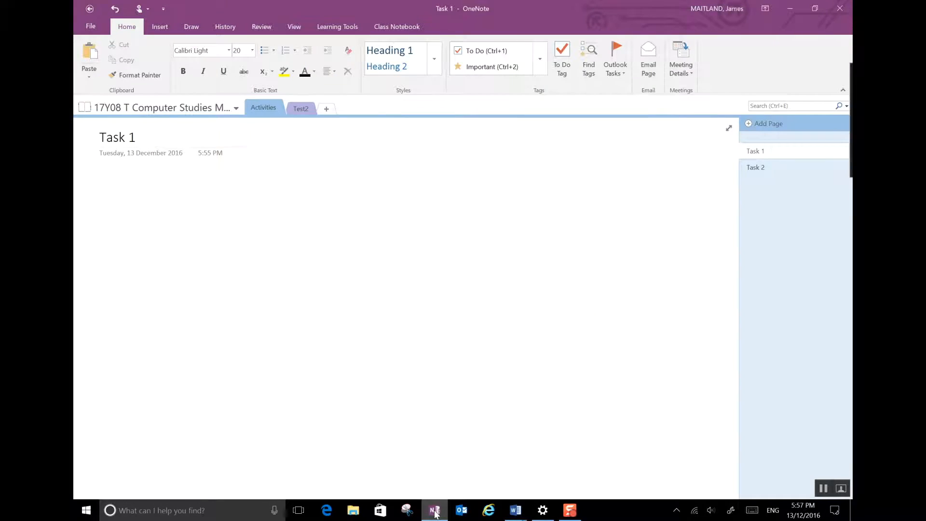
pyautogui.click(137, 210)
pyautogui.write('Student Workbook - Robotics Challenge 1 Lesson 1 - The 1 Meter Square  Introduction to the steering Block.  From <https://servite-my.sharepoint.com/personal/maitland_james_servite_wa_edu_au/Documents/Yr7engineering/Student%20Workbook%20Task%201.docx>')
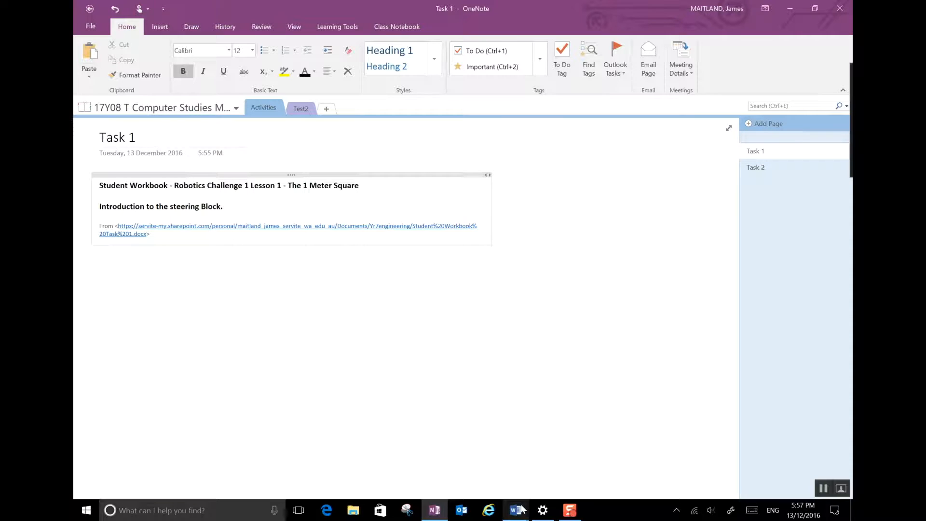
pyautogui.moveTo(516, 513)
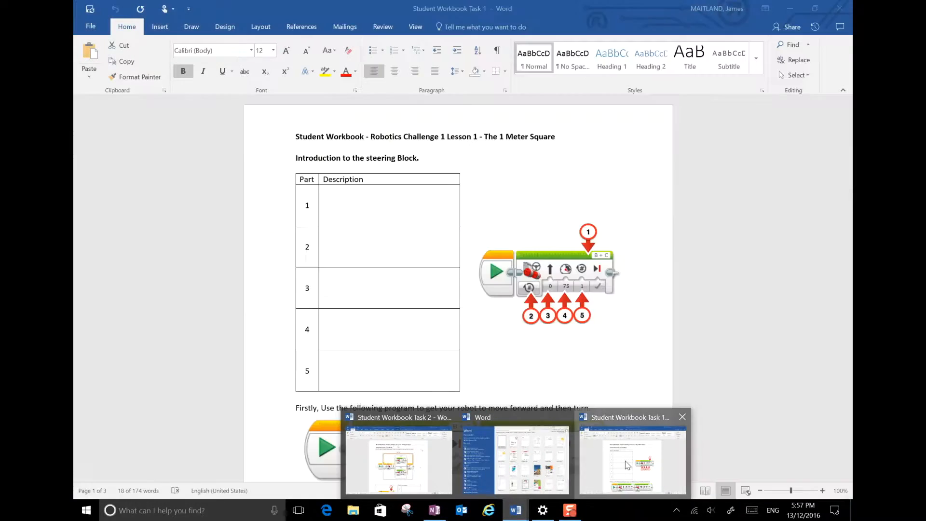
pyautogui.click(633, 458)
# Step: Paste the five-part Part/Description table from Word below the headings on Task 1
pyautogui.click(386, 261)
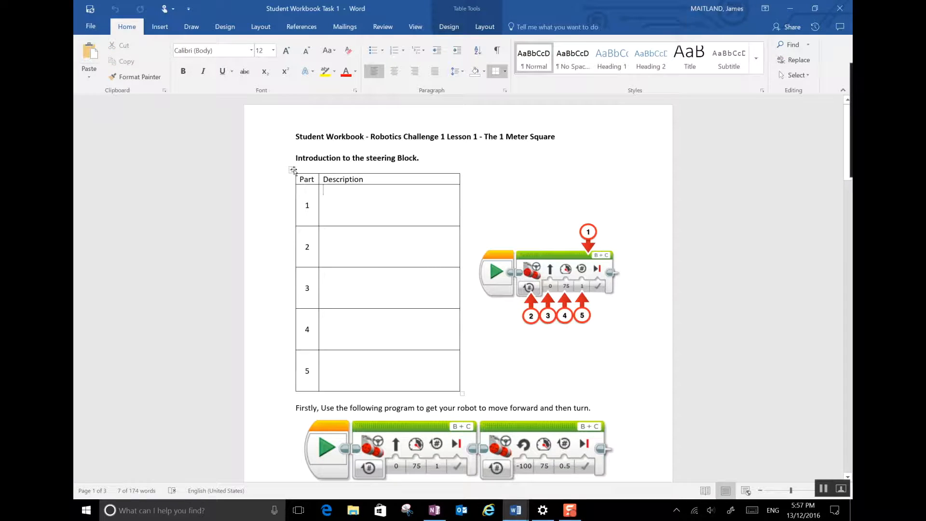
pyautogui.click(292, 169)
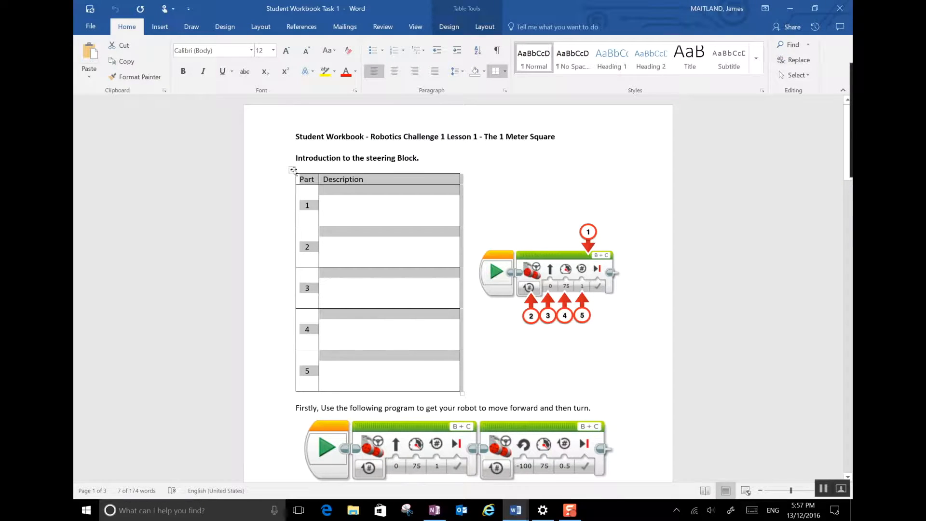
pyautogui.click(433, 510)
pyautogui.click(121, 274)
pyautogui.write('Part\tDescription 1\t 2\t 3\t 4\t 5\t From <https://servite-my.sharepoint.com/personal/maitland_james_servite_wa_edu_au/Documents/Yr7engineering/Student%20Workbook%20Task%201.docx>')
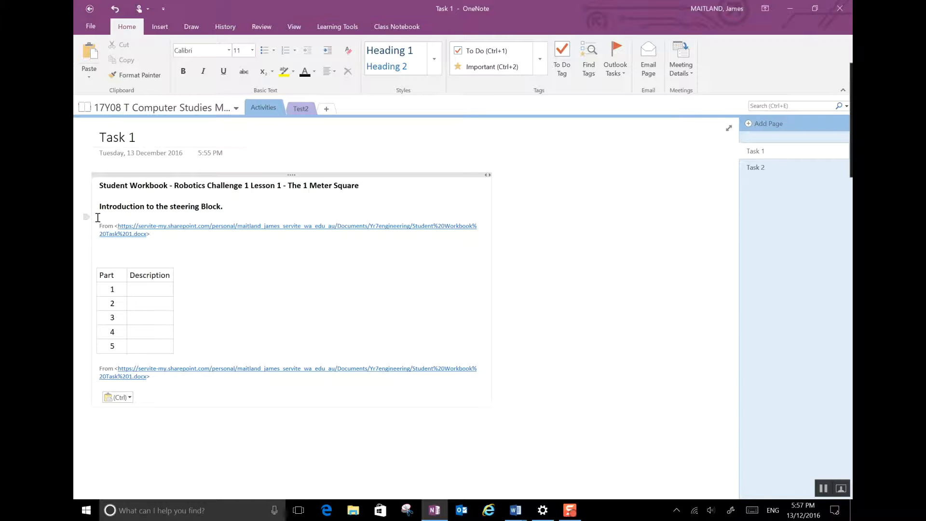
# Step: Delete both 'From' source link lines and widen the table's Description column
pyautogui.moveTo(102, 219); pyautogui.dragTo(163, 245)
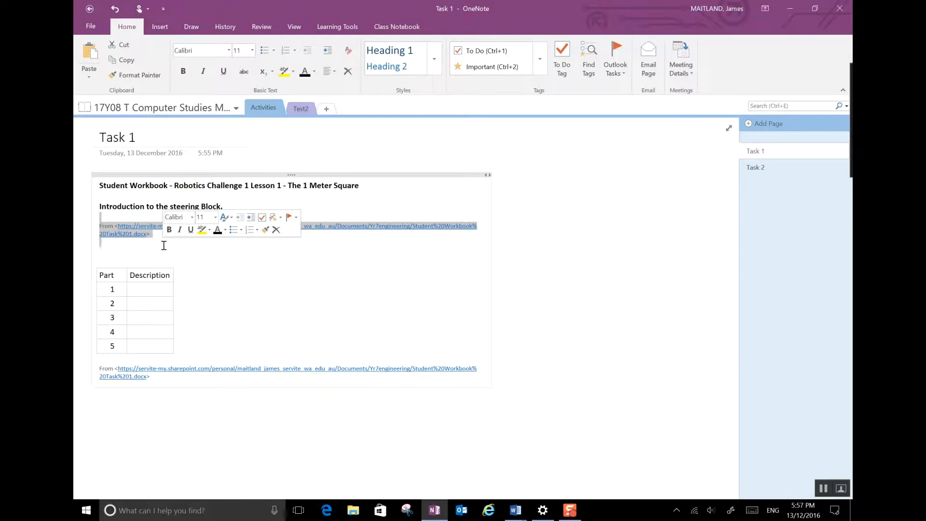
pyautogui.press('Delete')
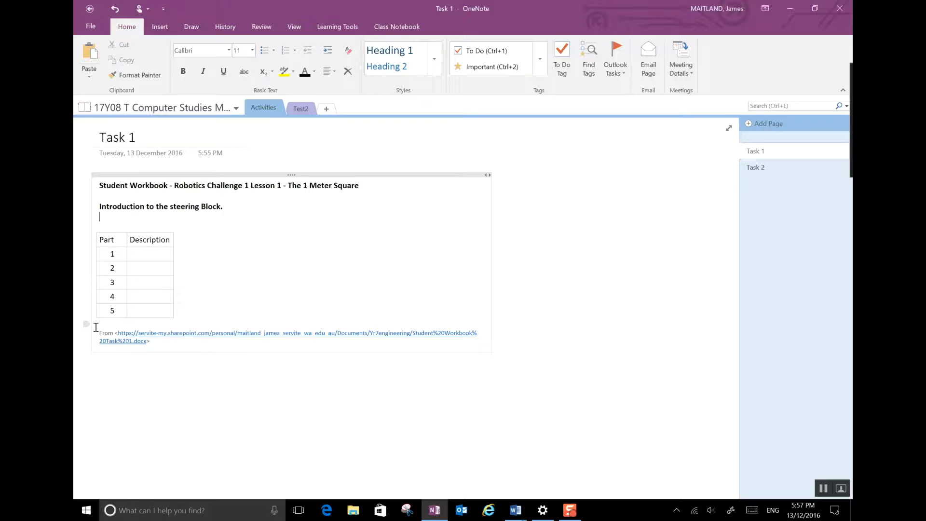
pyautogui.moveTo(95, 328); pyautogui.dragTo(174, 349)
pyautogui.press('Delete')
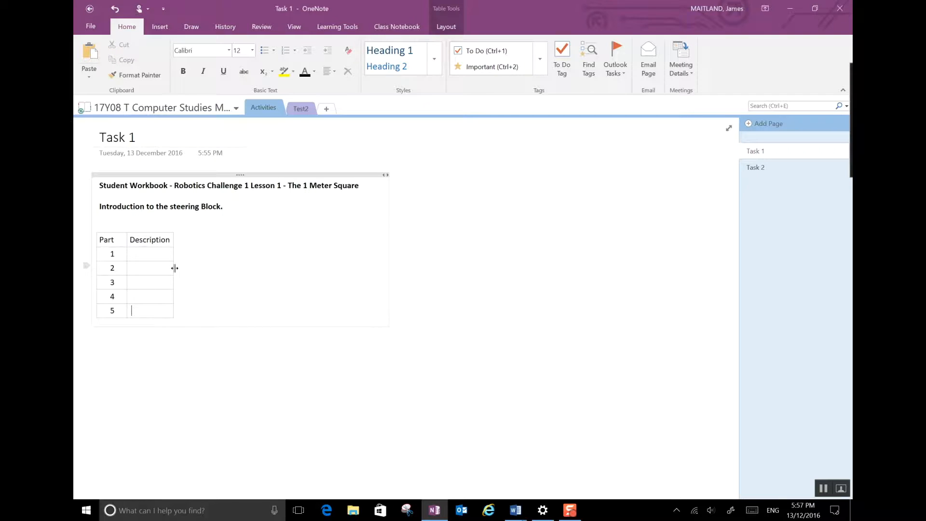
pyautogui.moveTo(175, 267); pyautogui.dragTo(382, 266)
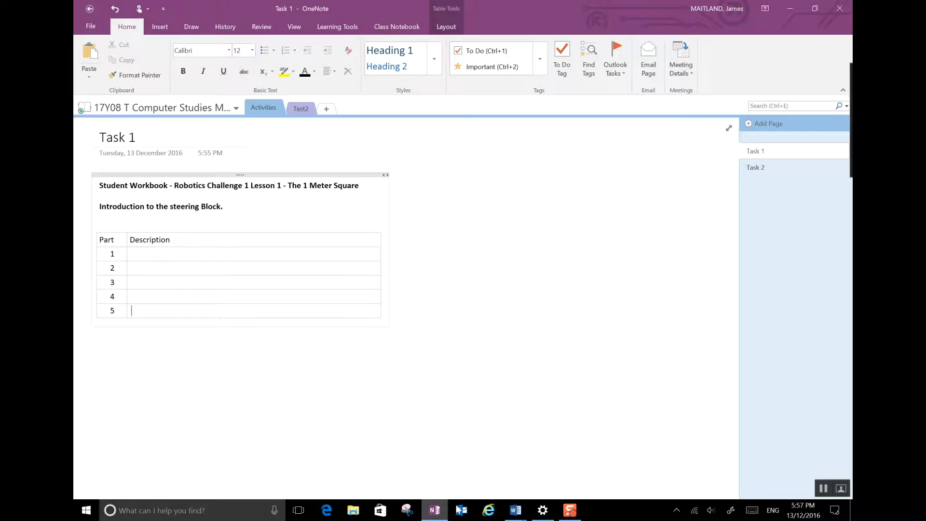
pyautogui.click(515, 509)
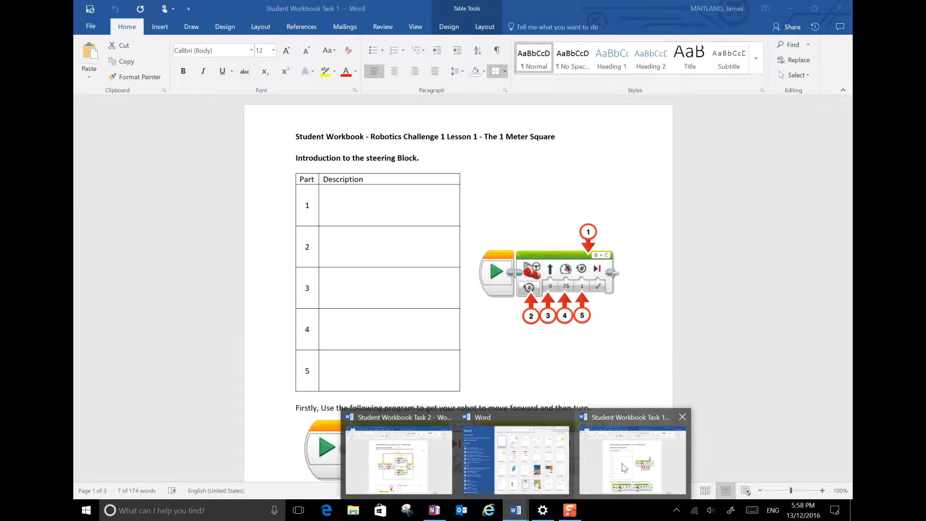
# Step: Copy the steering-block picture from the Student Workbook Task 1 document
pyautogui.click(623, 463)
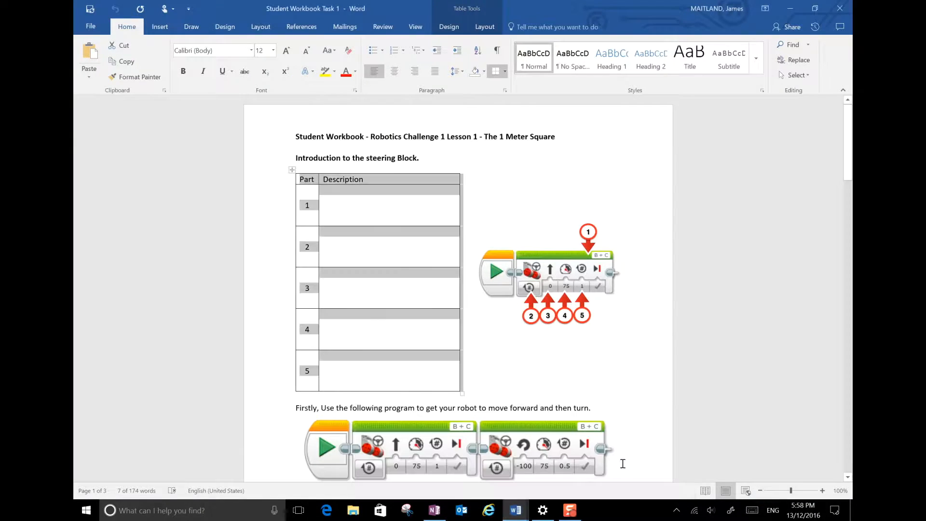
pyautogui.click(550, 280)
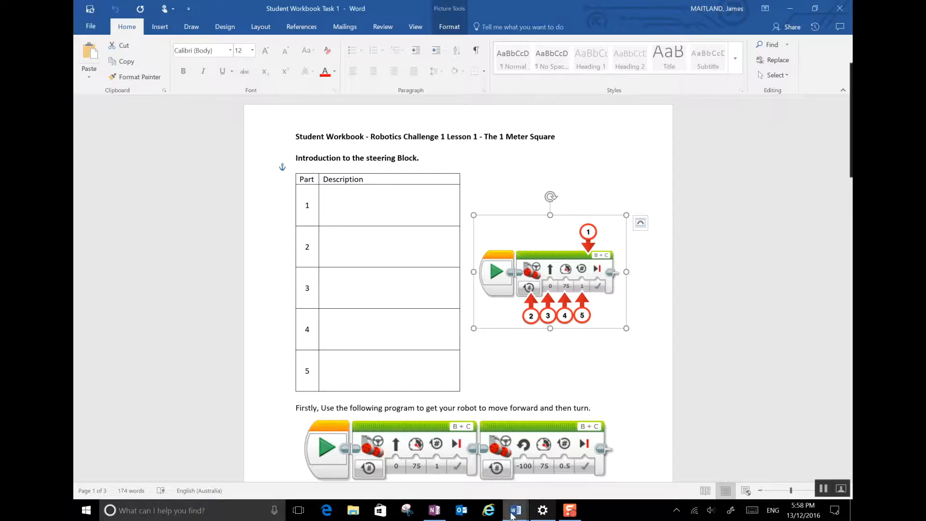
pyautogui.click(435, 510)
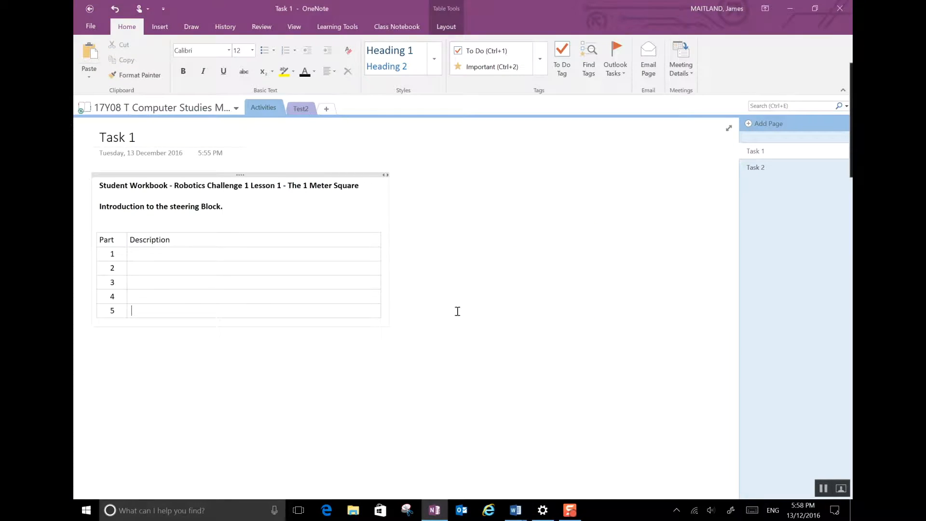
# Step: Paste the steering-block picture below the Part/Description table instead of inside row 5
pyautogui.hotkey('ctrl', 'v')
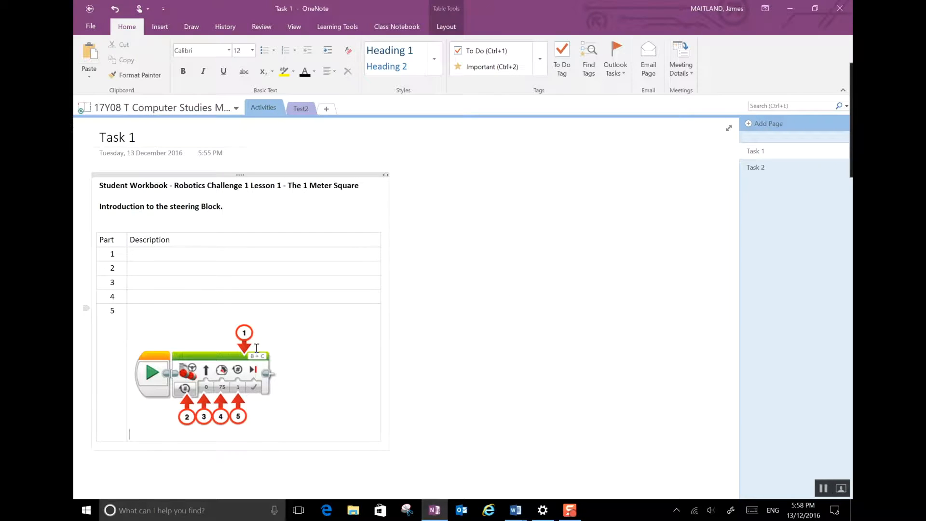
pyautogui.hotkey('ctrl', 'z')
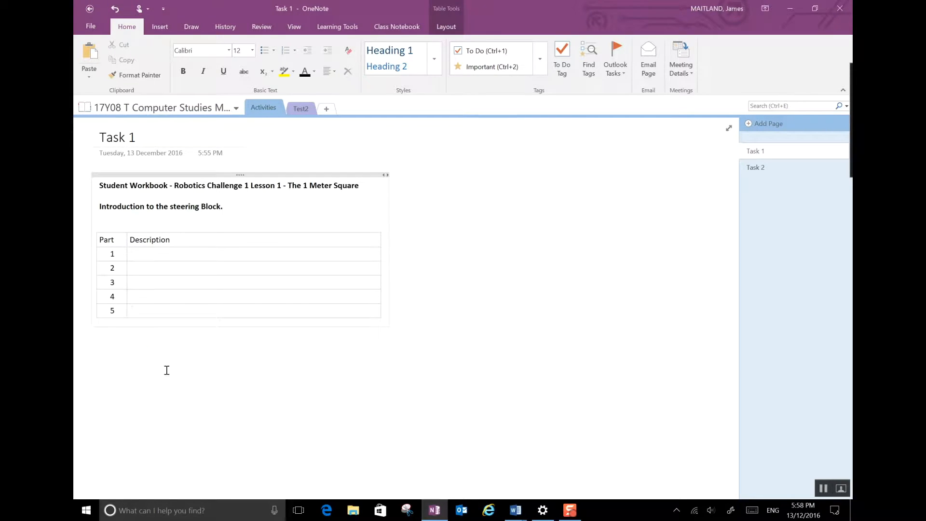
pyautogui.click(145, 372)
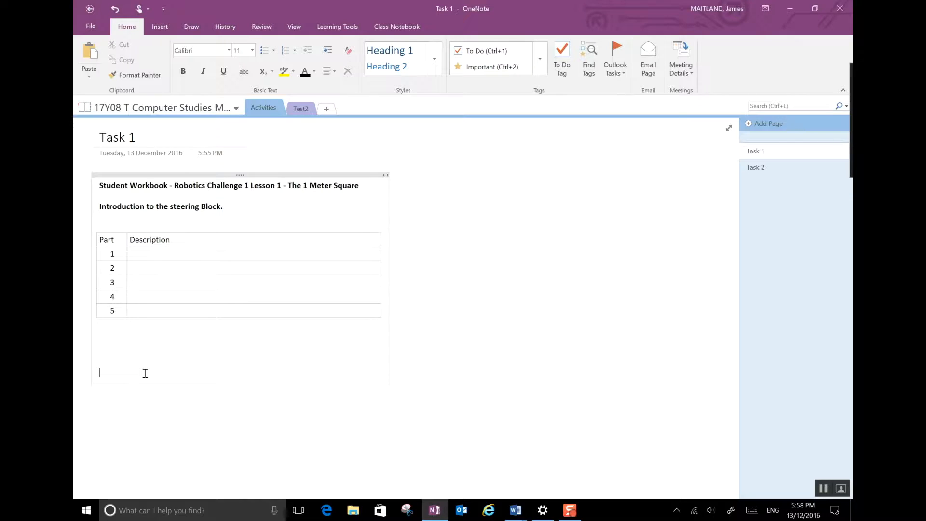
pyautogui.hotkey('ctrl', 'v')
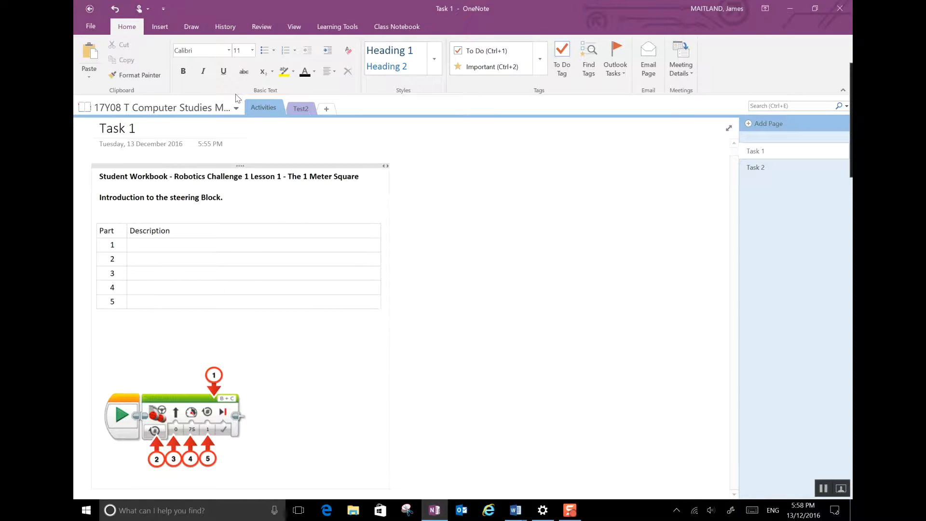
# Step: Open the 17Y07 Technology Master notebook and browse its Activity1, Activity 2 and Research pages
pyautogui.click(235, 110)
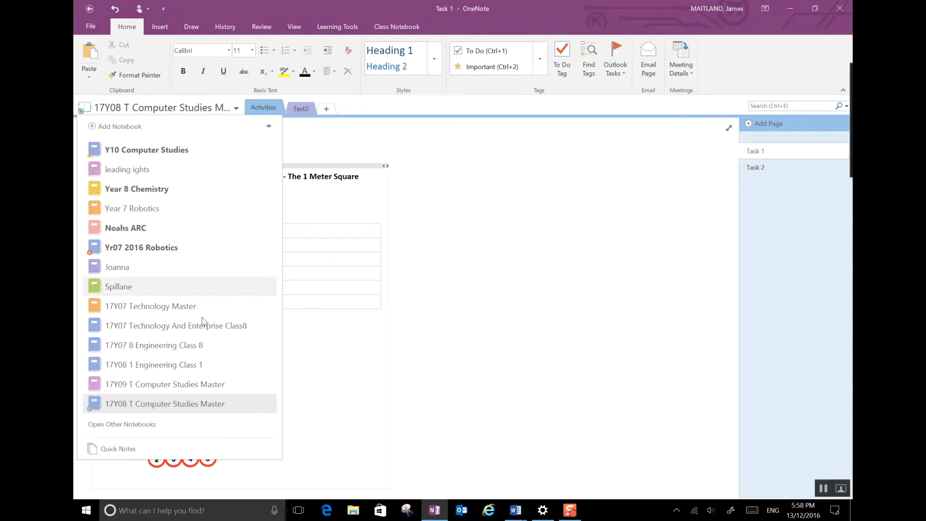
pyautogui.click(178, 308)
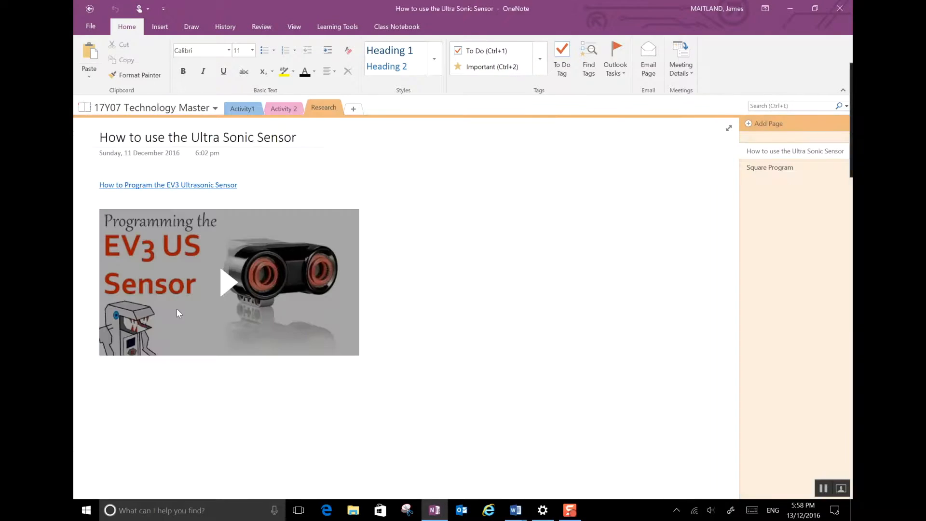
pyautogui.click(240, 111)
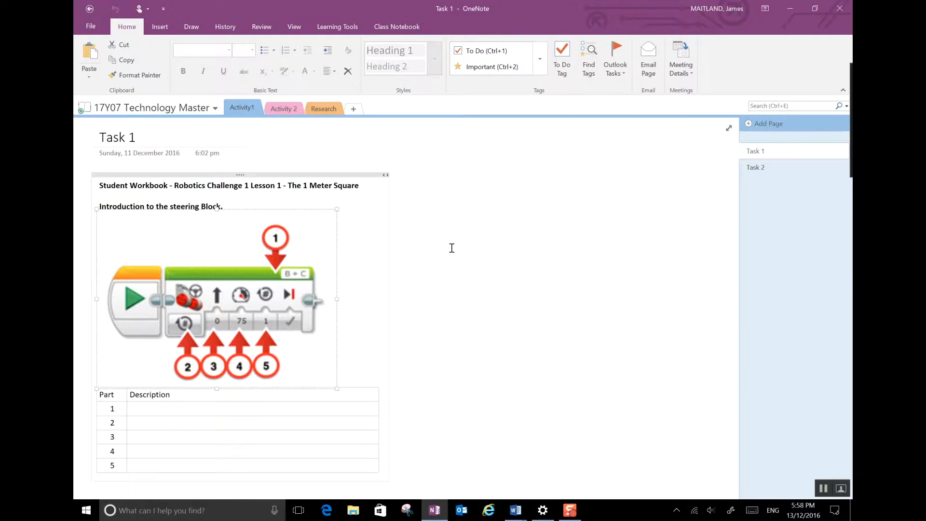
pyautogui.click(759, 169)
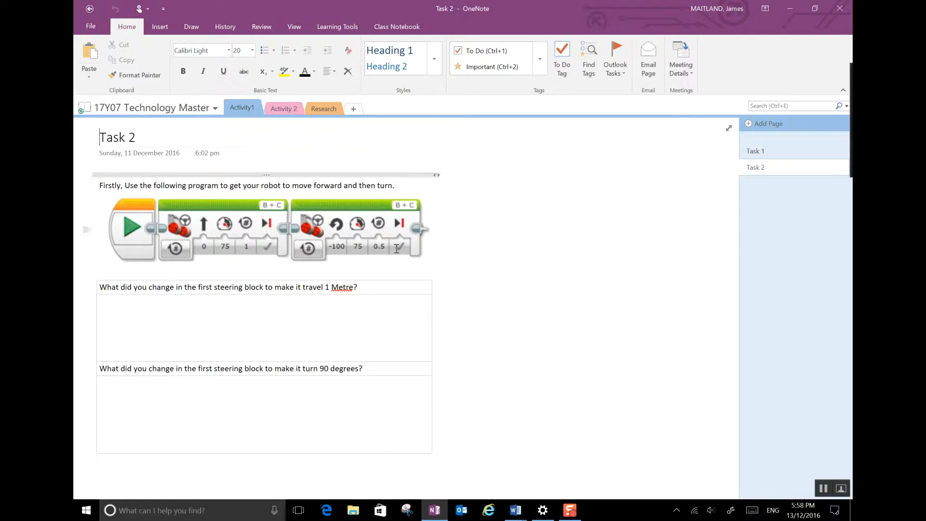
pyautogui.click(285, 110)
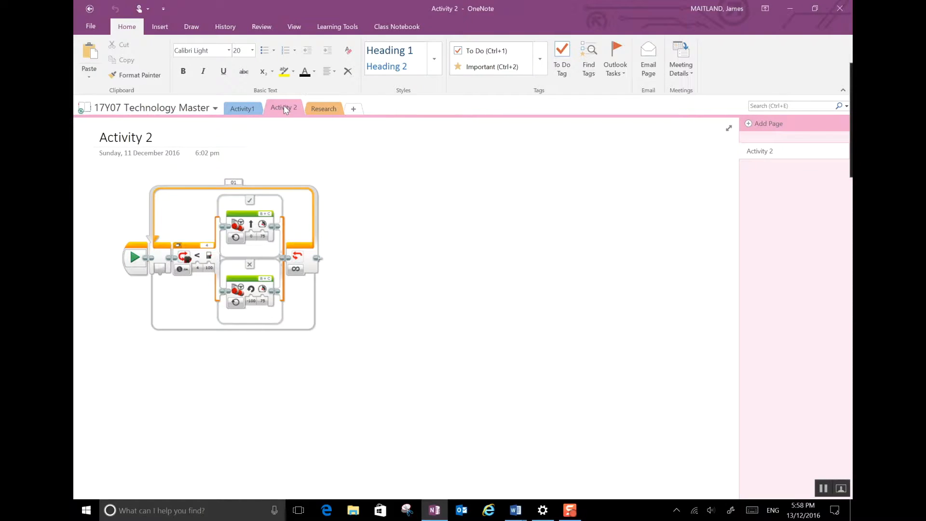
pyautogui.click(323, 108)
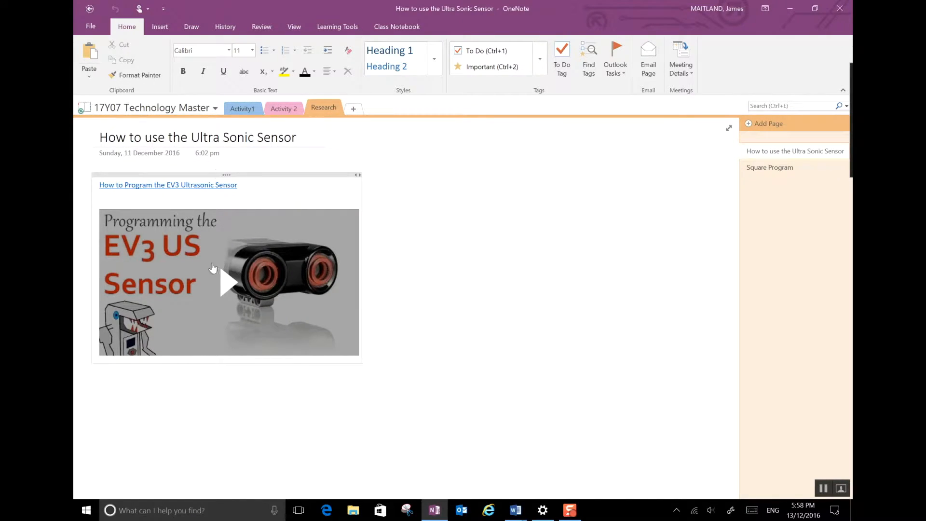
pyautogui.click(763, 172)
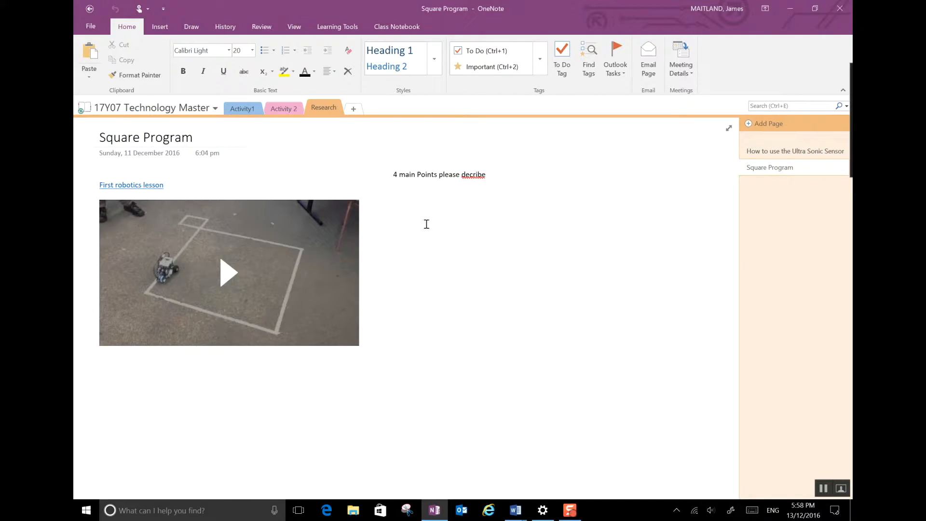
pyautogui.click(762, 154)
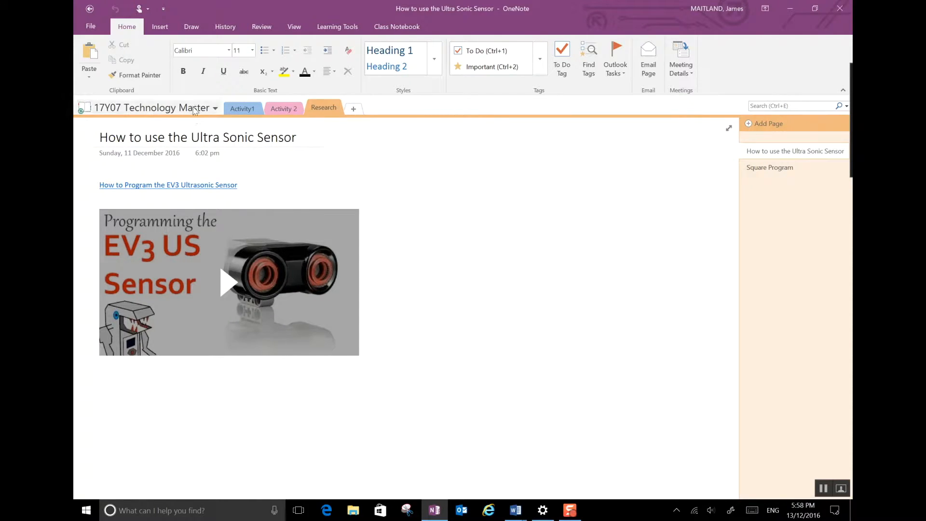
pyautogui.click(195, 109)
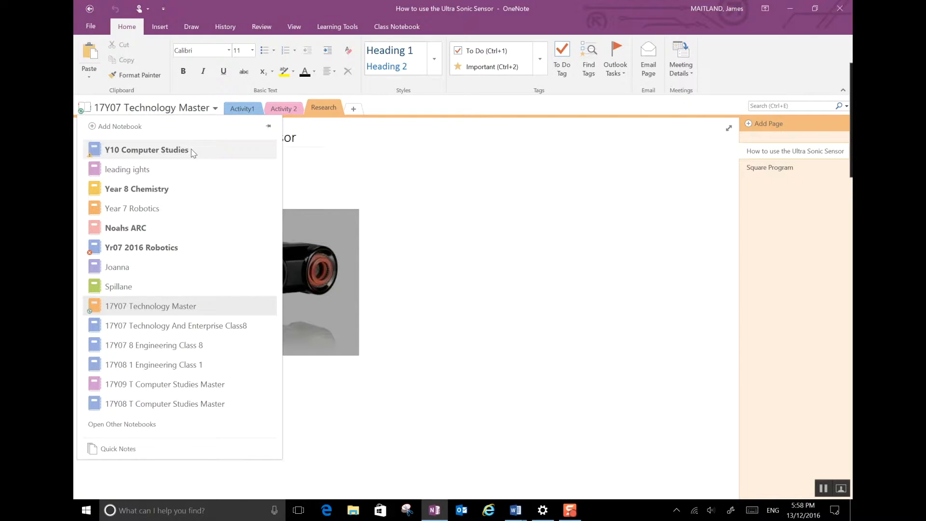
# Step: Switch to the Year 8 Chemistry notebook and view the objectives section's Program page
pyautogui.click(195, 190)
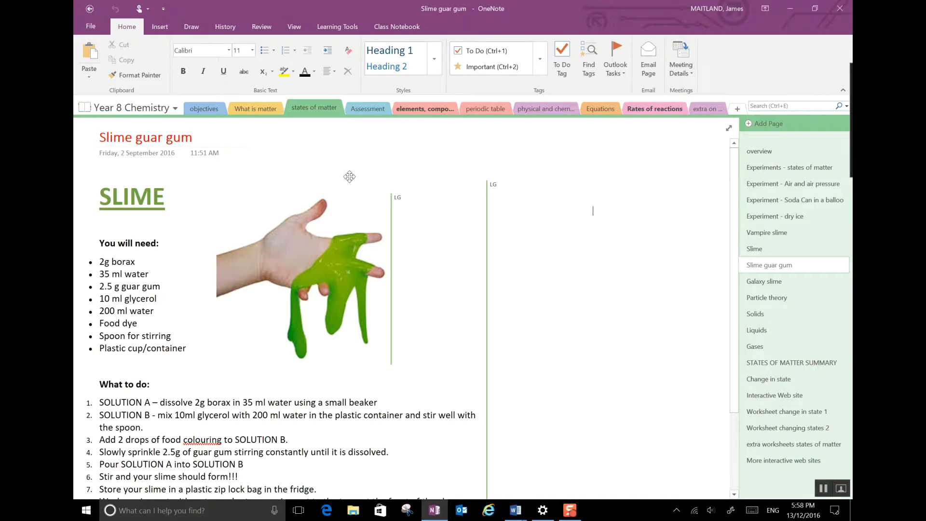
pyautogui.click(205, 107)
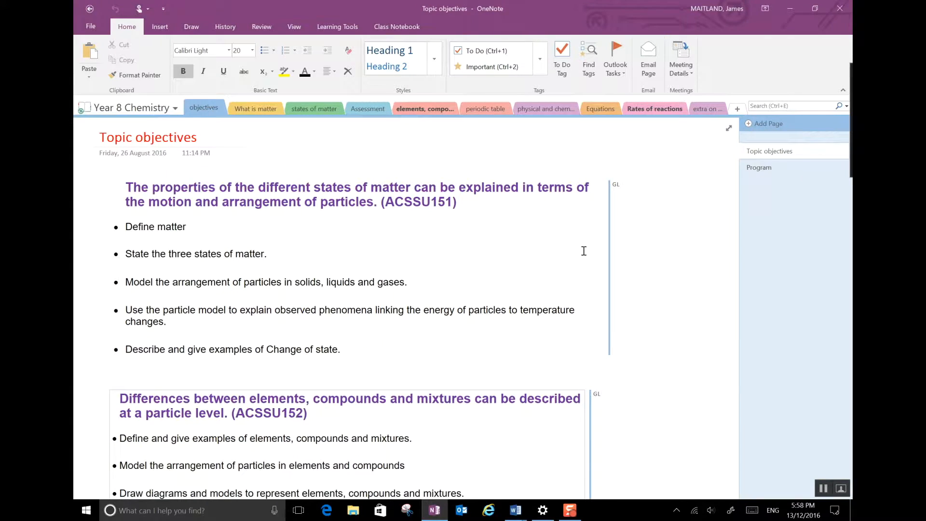
pyautogui.moveTo(733, 289); pyautogui.dragTo(739, 444)
pyautogui.scroll(6, 643, 229)
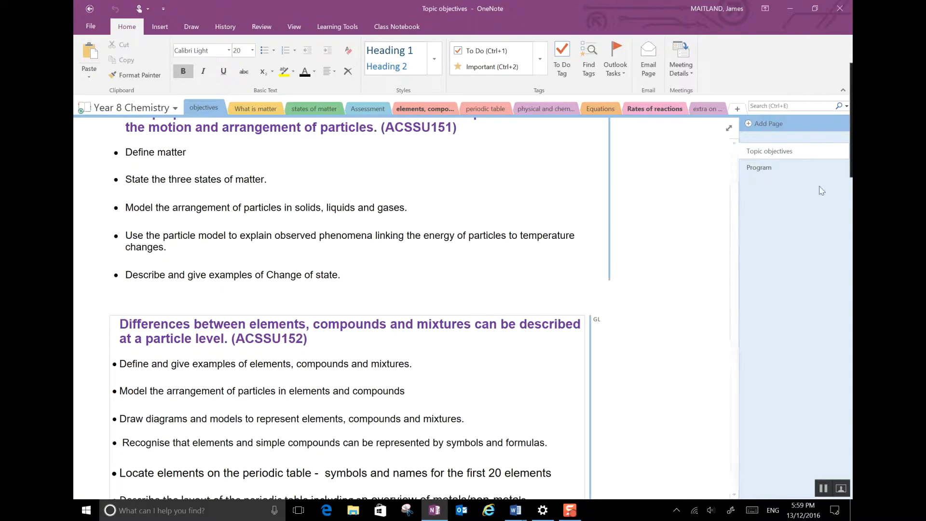
pyautogui.click(765, 174)
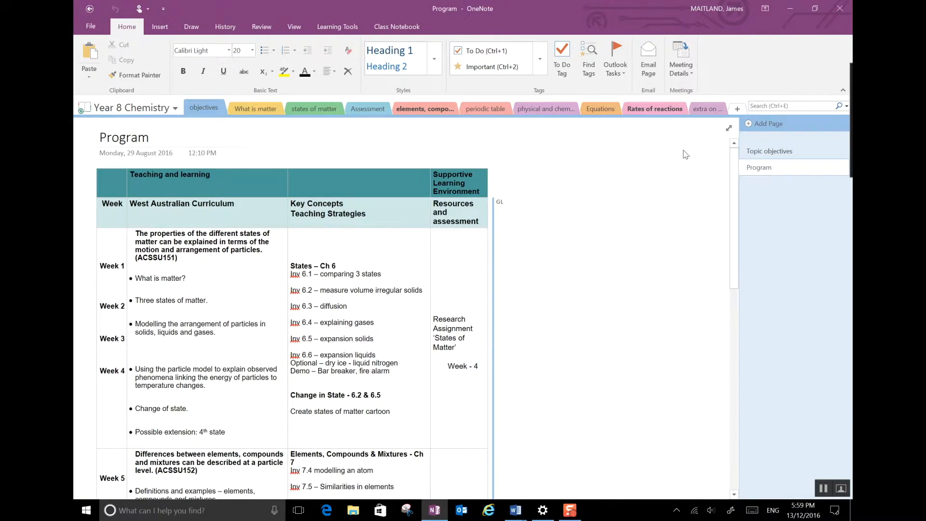
# Step: Browse What is matter and states of matter pages, ending on STATES OF MATTER SUMMARY
pyautogui.click(259, 114)
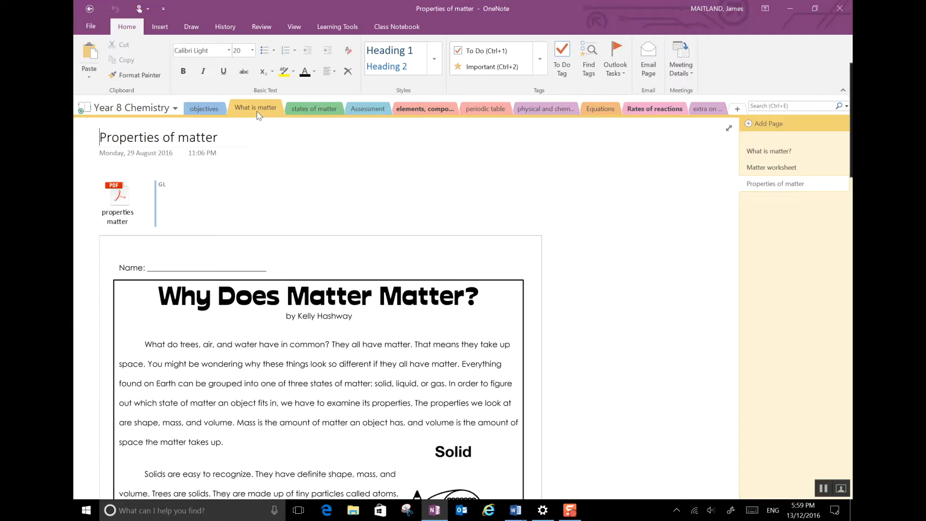
pyautogui.click(323, 112)
pyautogui.click(753, 206)
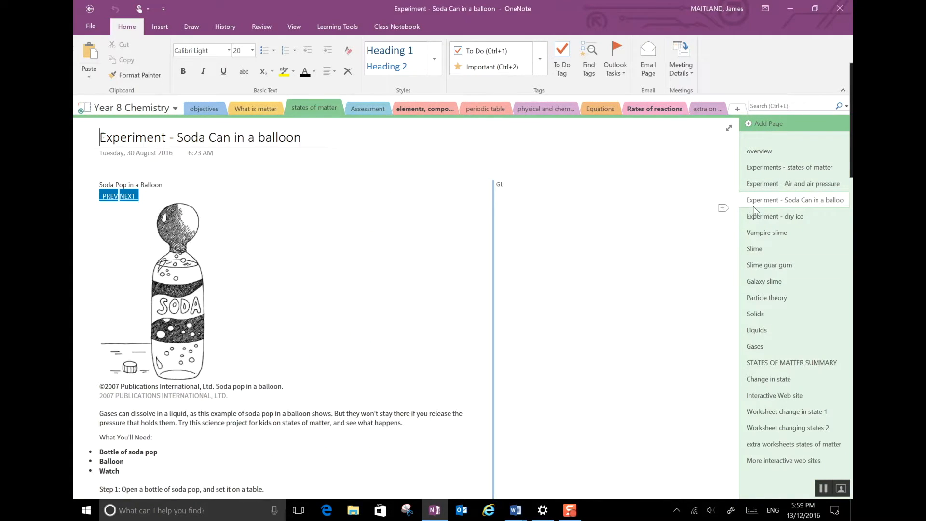
pyautogui.click(757, 218)
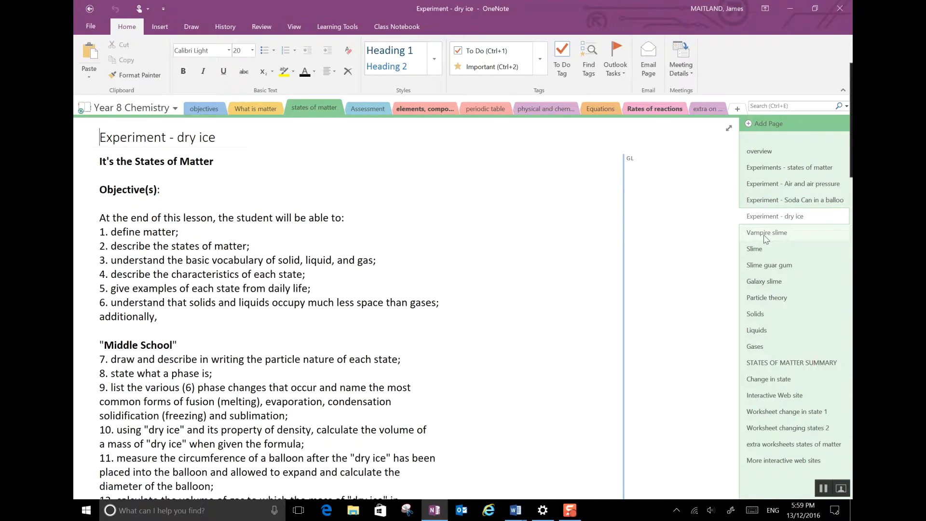
pyautogui.click(765, 236)
pyautogui.click(766, 299)
pyautogui.click(775, 363)
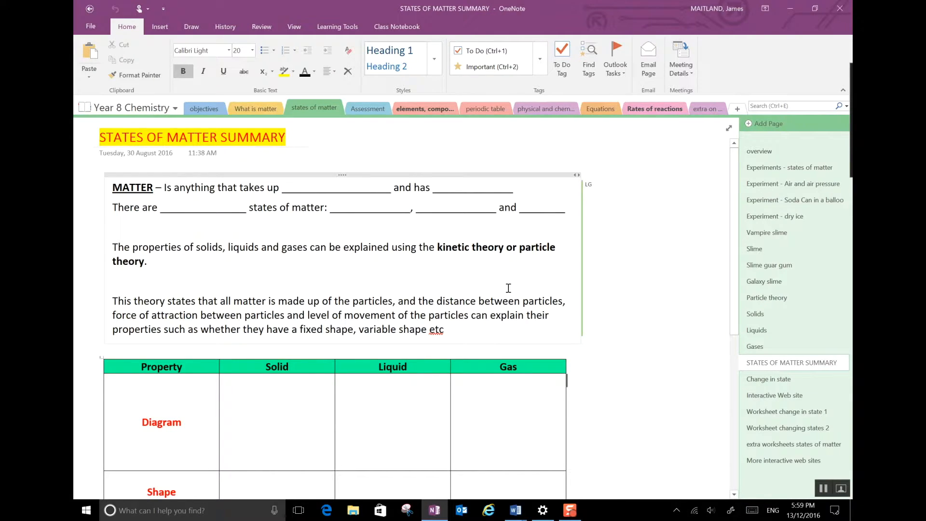
pyautogui.click(166, 113)
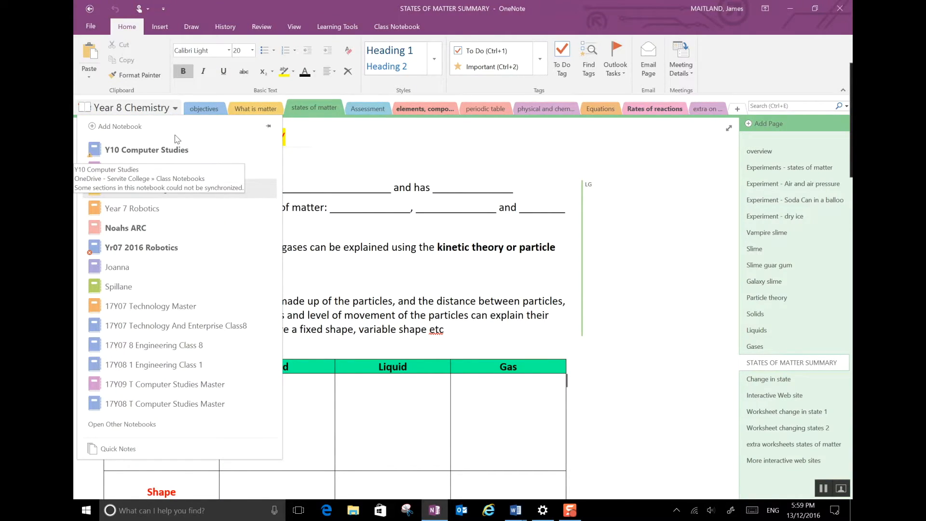
# Step: Switch to the 17Y07 Technology Master notebook and bring up its sharing options
pyautogui.click(202, 306)
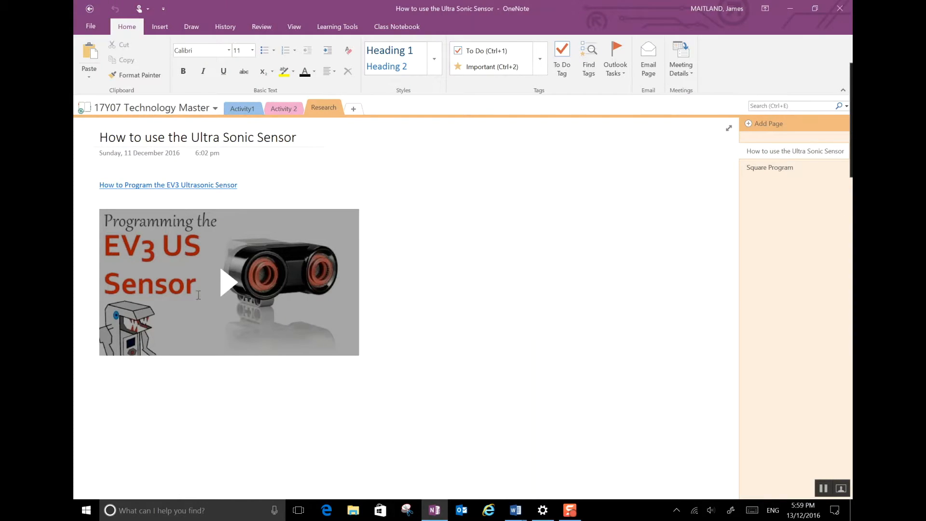
pyautogui.click(90, 30)
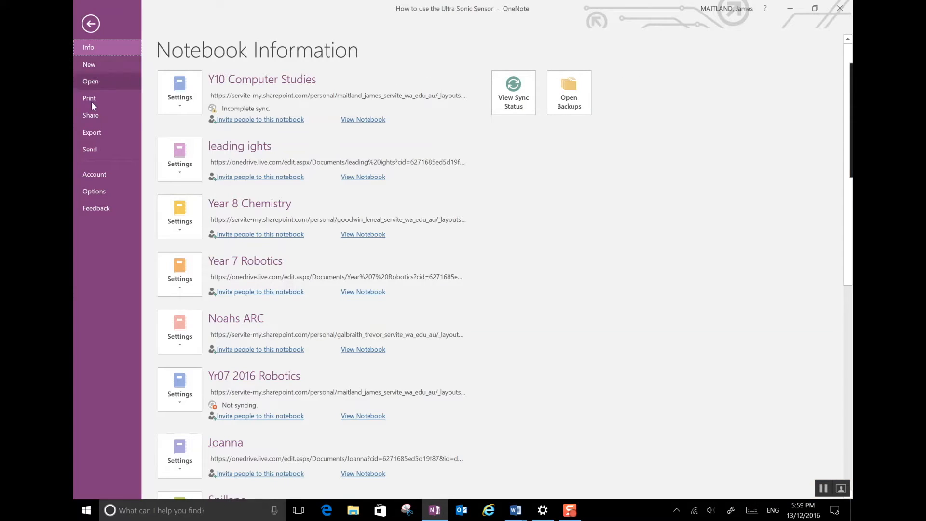
pyautogui.click(89, 118)
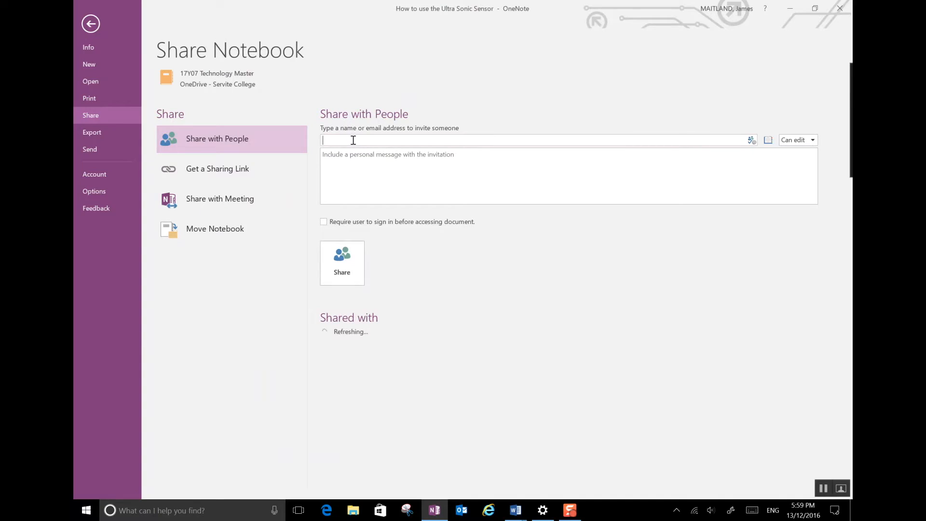
# Step: Invite the colleague by name with Can edit permission, then return to the notebook
pyautogui.write('rick')
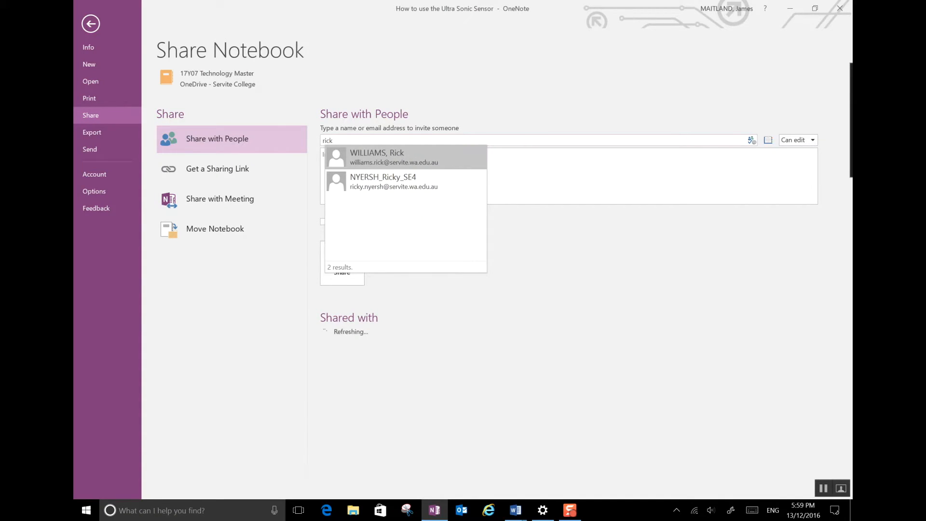
pyautogui.click(384, 163)
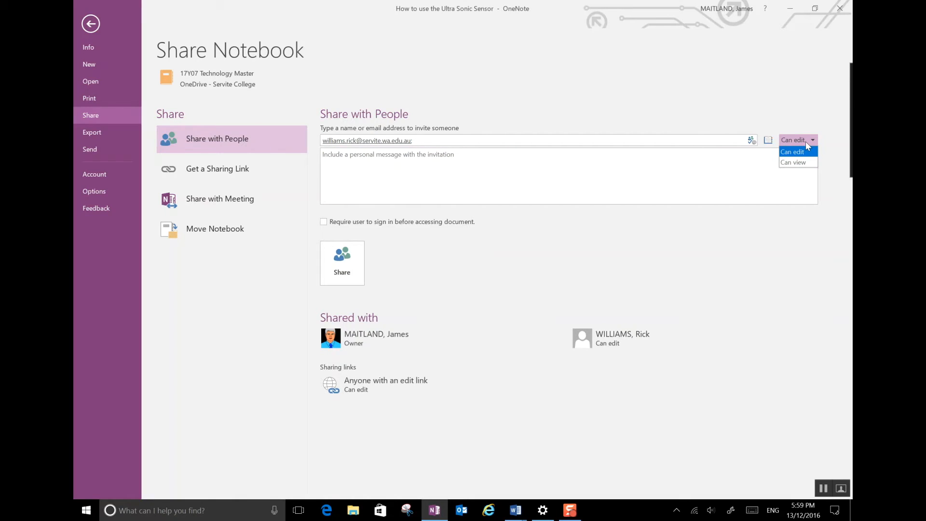
pyautogui.click(801, 152)
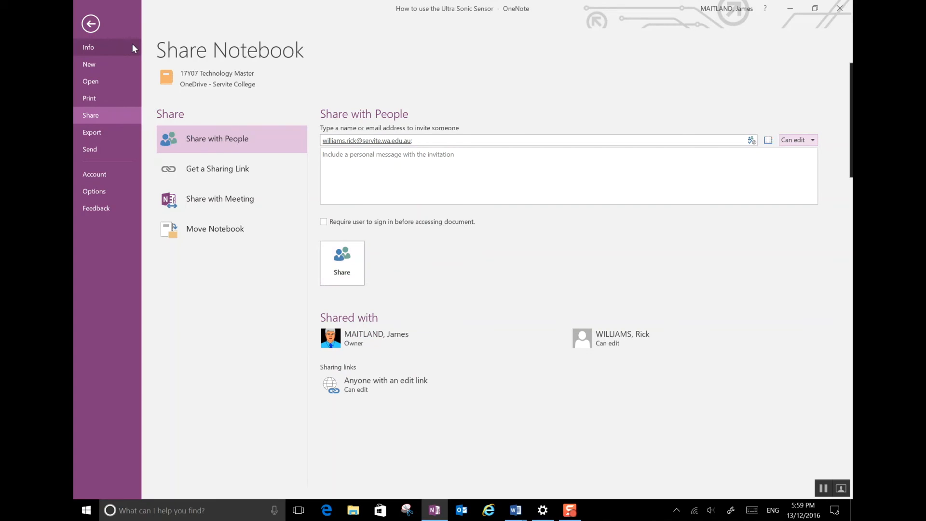
pyautogui.click(94, 26)
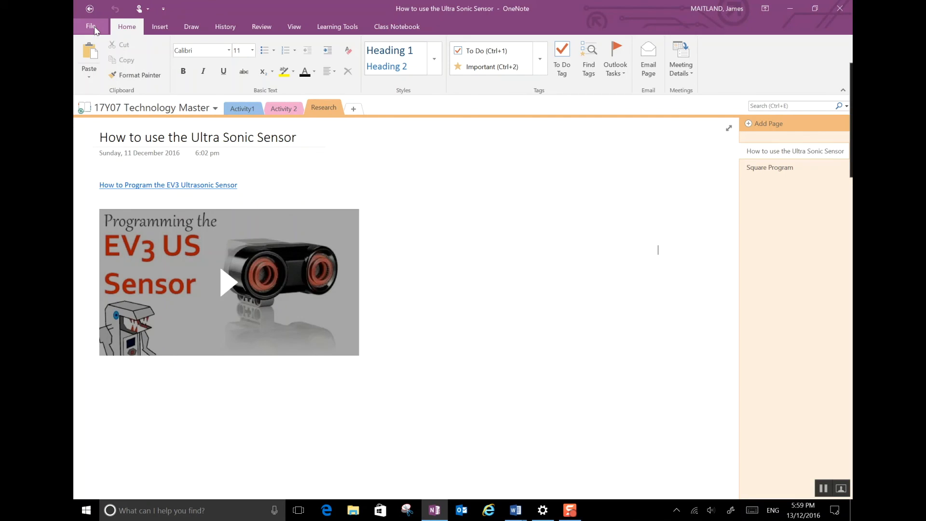